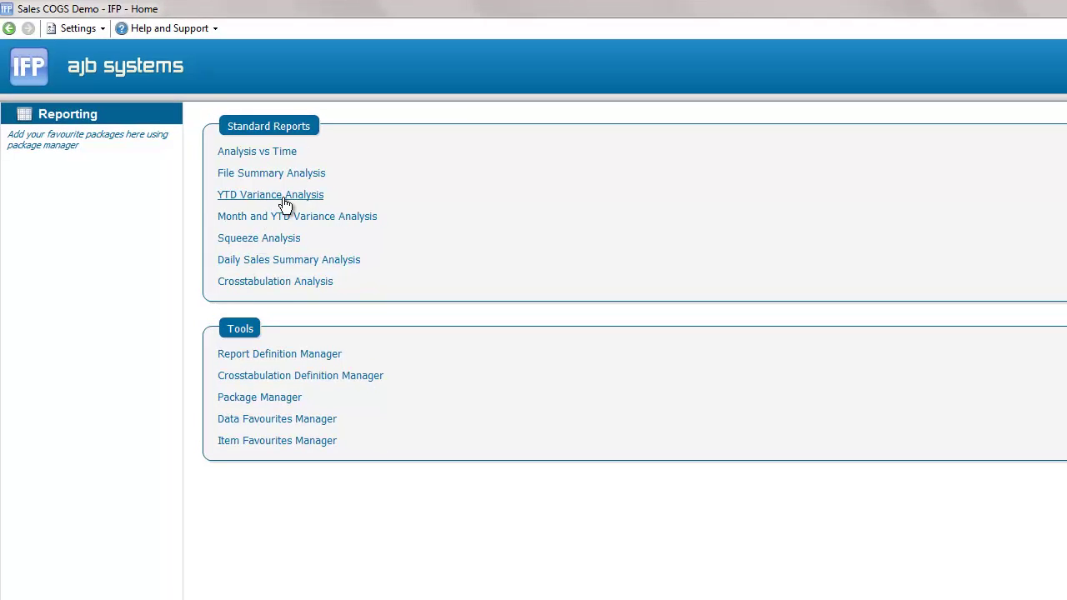
Create a YTD Variance Analysis report from the public package "Actual Vs Plan, PY By Therapy Group '000".
{"action": "left_click", "coordinate": [280, 197]}
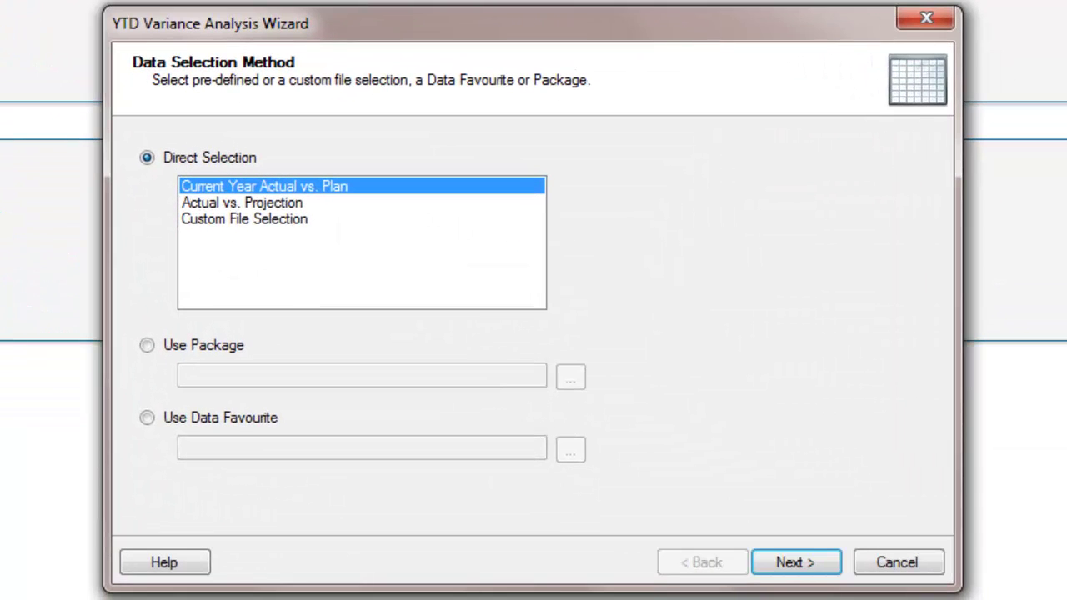
{"action": "left_click", "coordinate": [146, 344]}
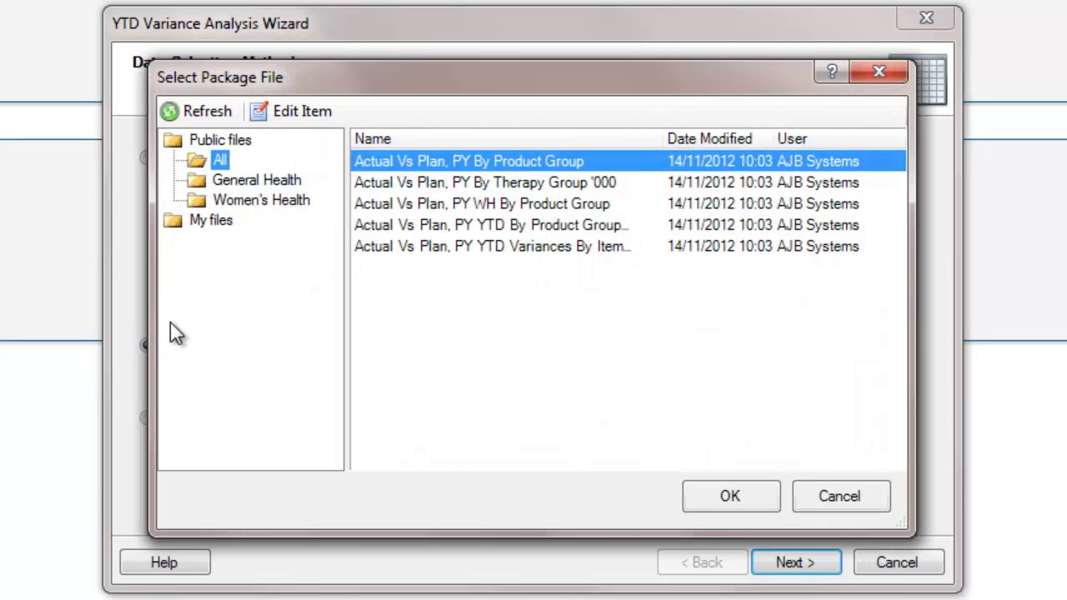
{"action": "left_click", "coordinate": [429, 185]}
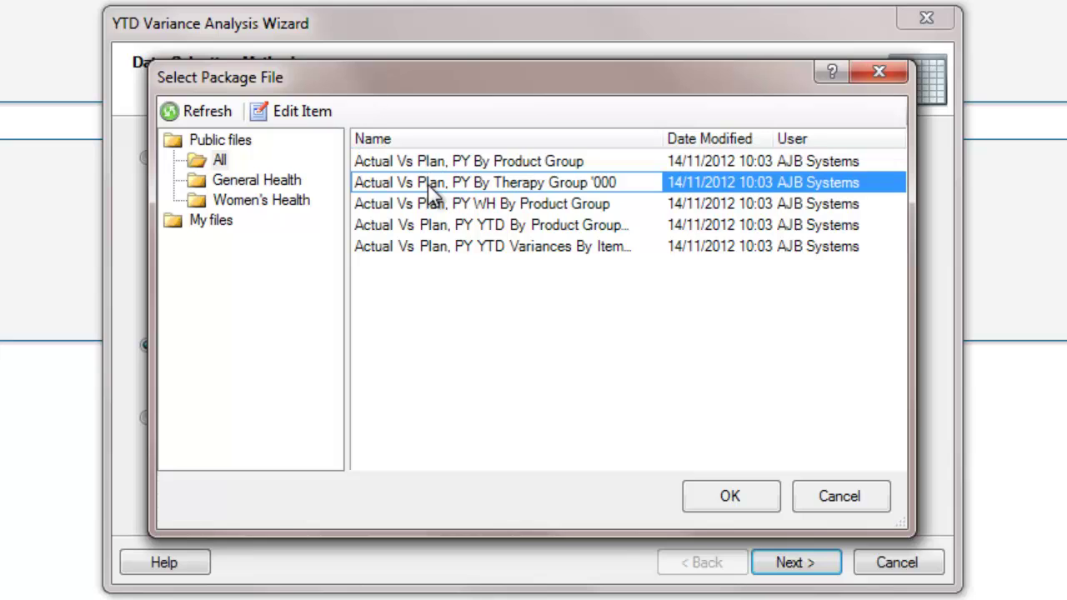
{"action": "left_click", "coordinate": [728, 490]}
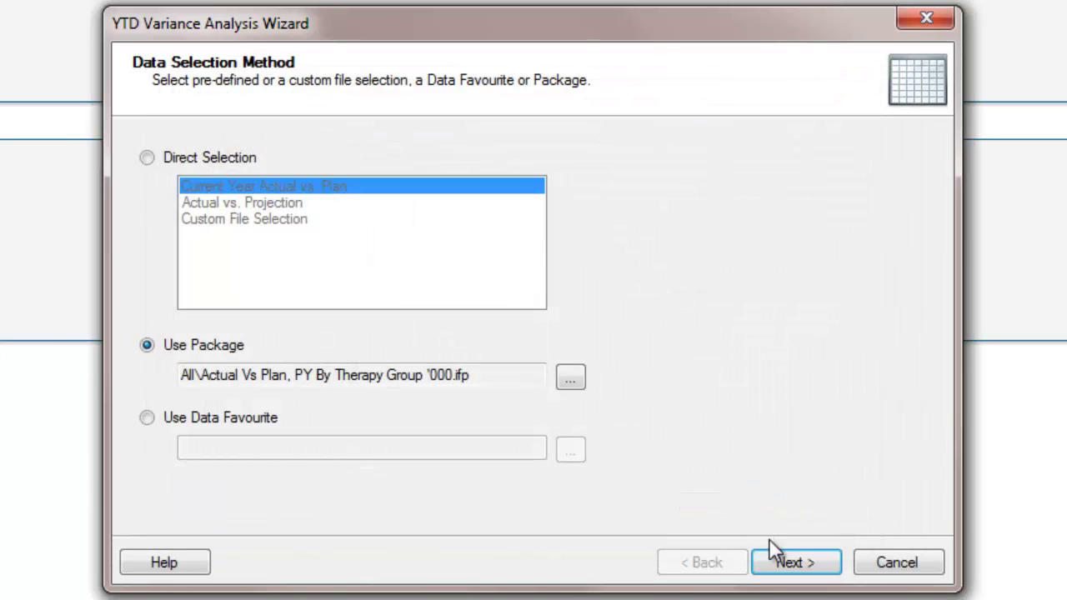
{"action": "left_click", "coordinate": [785, 565]}
{"action": "left_click", "coordinate": [795, 564]}
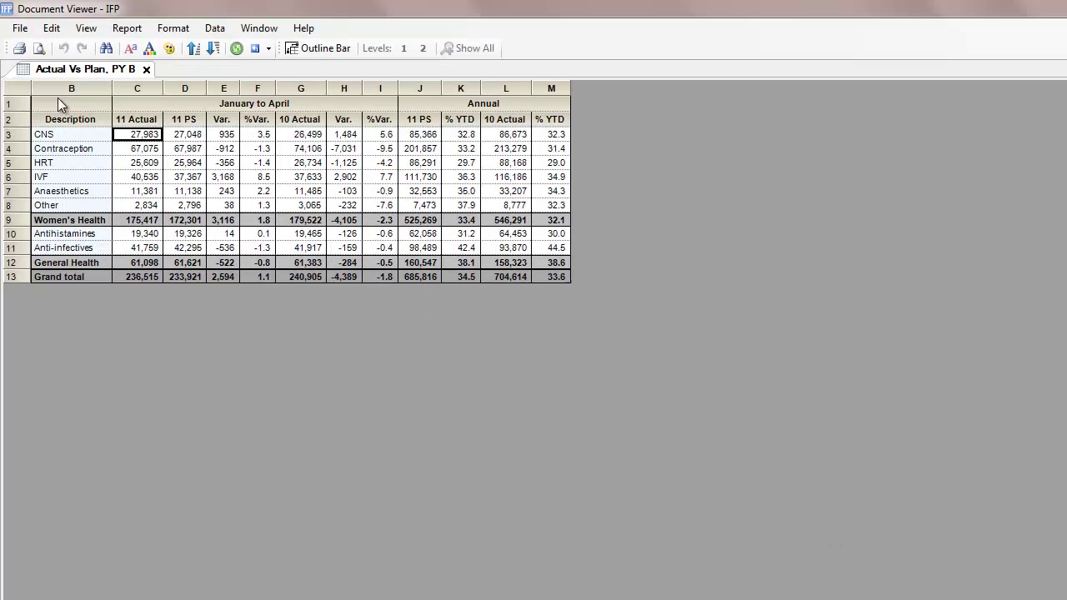
Create a File Comparison graph from the public package "PY-1, PY, CY May Fcst by Therapy Group '000".
{"action": "left_click", "coordinate": [21, 30]}
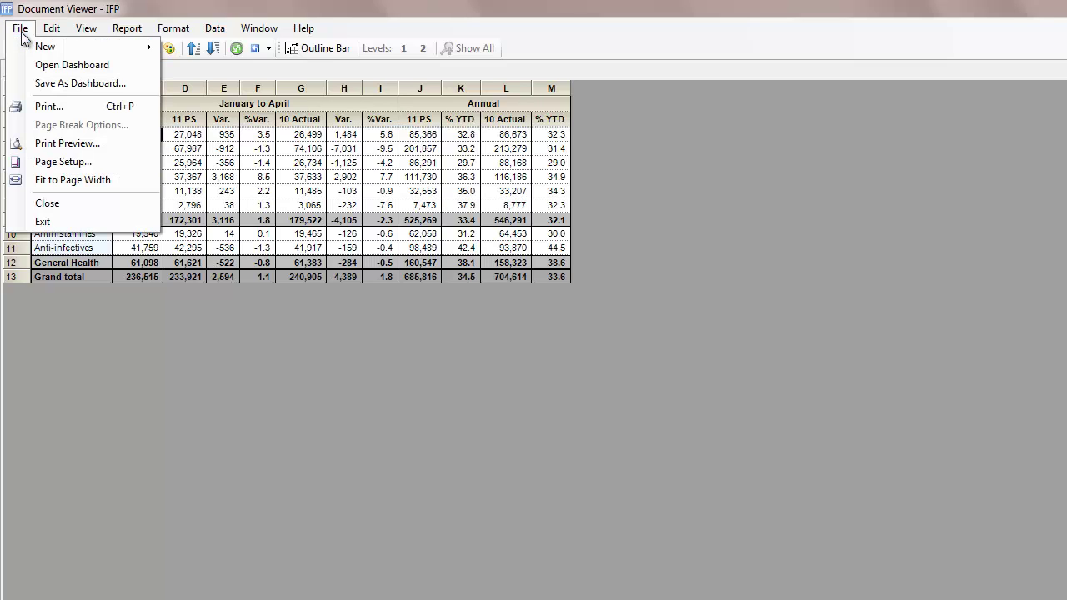
{"action": "mouse_move", "coordinate": [38, 48]}
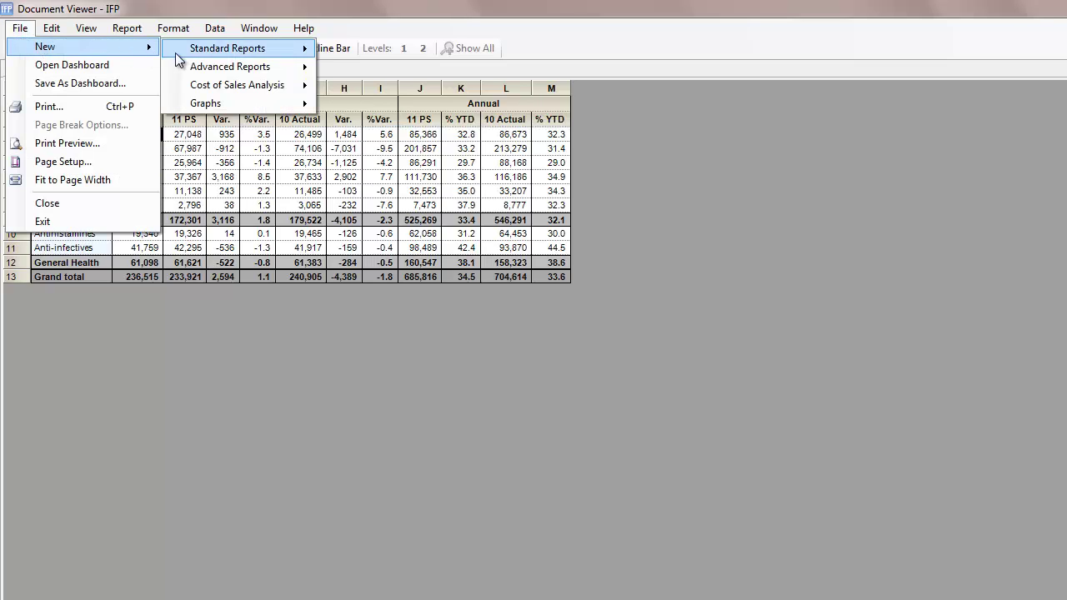
{"action": "mouse_move", "coordinate": [217, 102]}
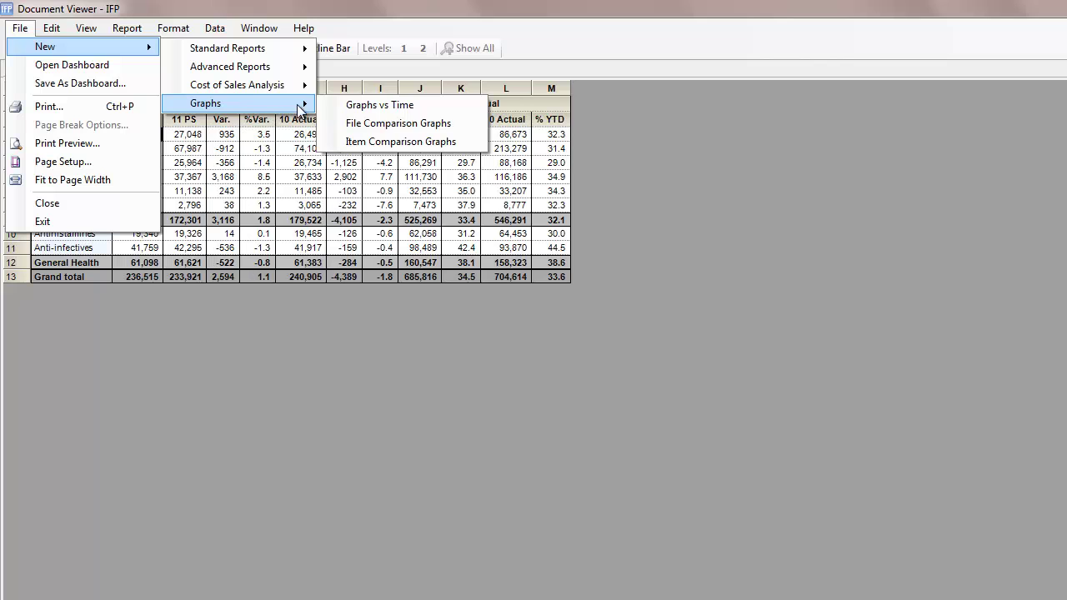
{"action": "left_click", "coordinate": [349, 125]}
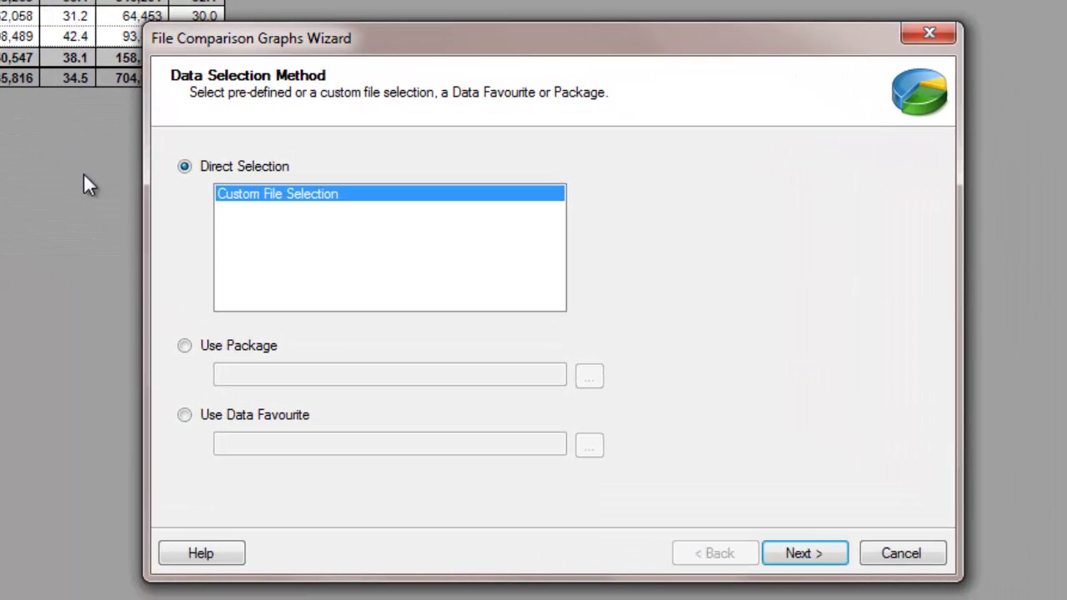
{"action": "left_click", "coordinate": [184, 347]}
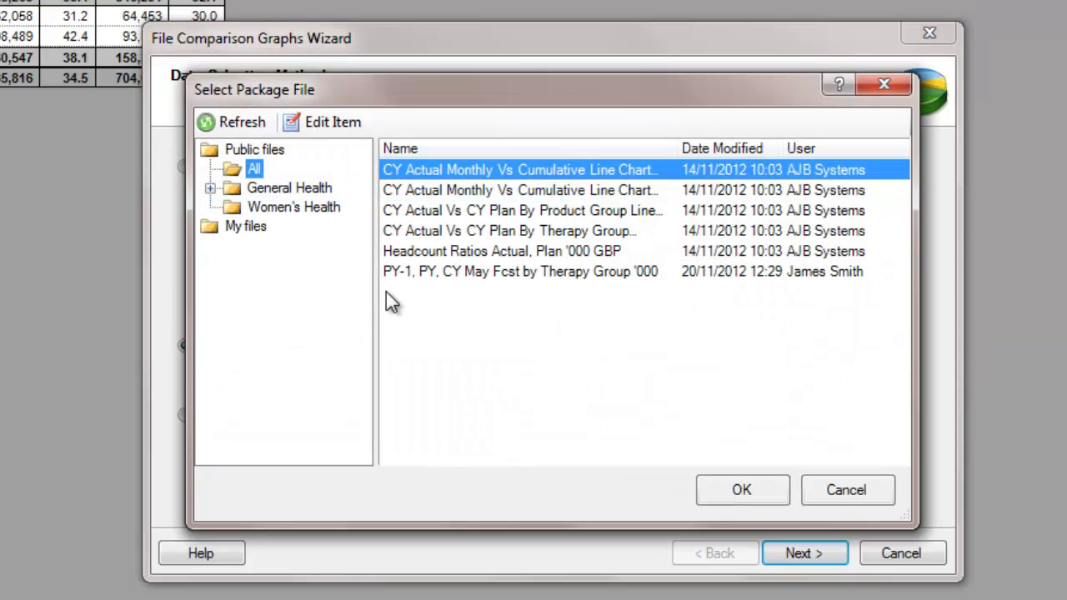
{"action": "left_click", "coordinate": [421, 275]}
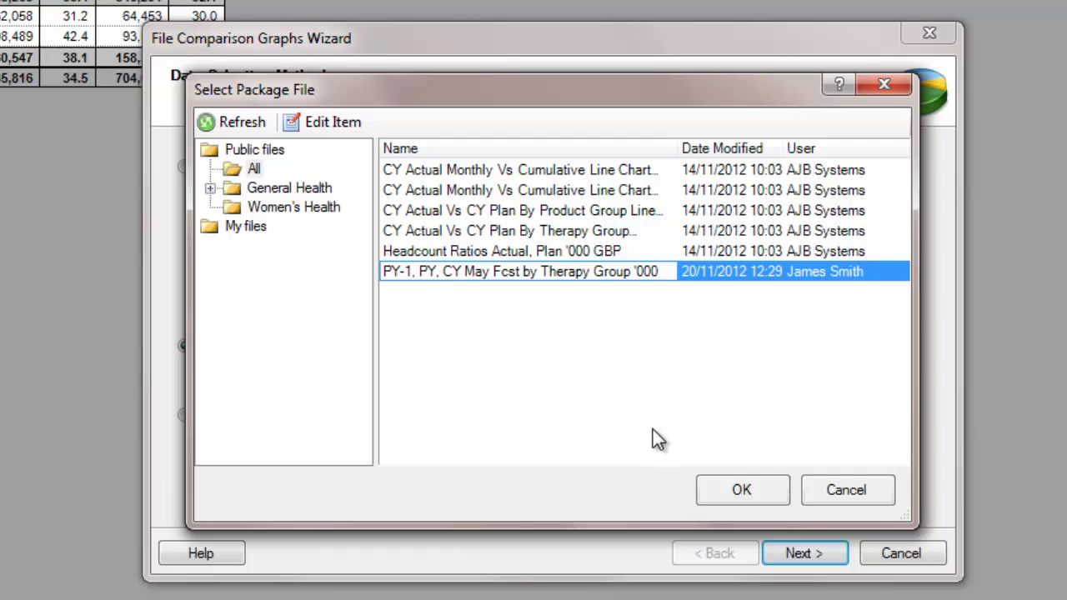
{"action": "left_click", "coordinate": [740, 490]}
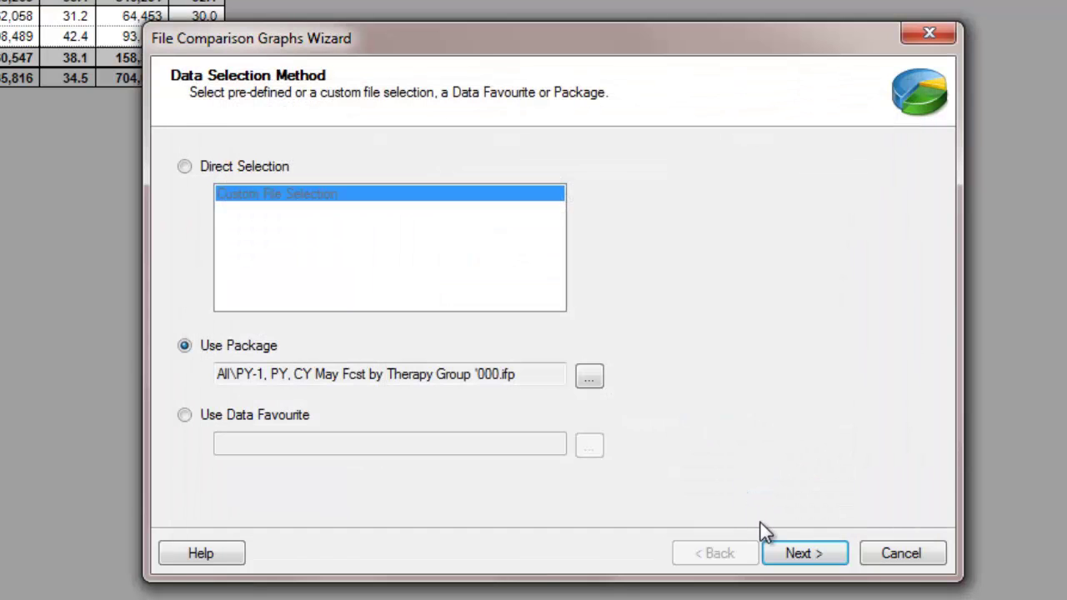
{"action": "left_click", "coordinate": [792, 552]}
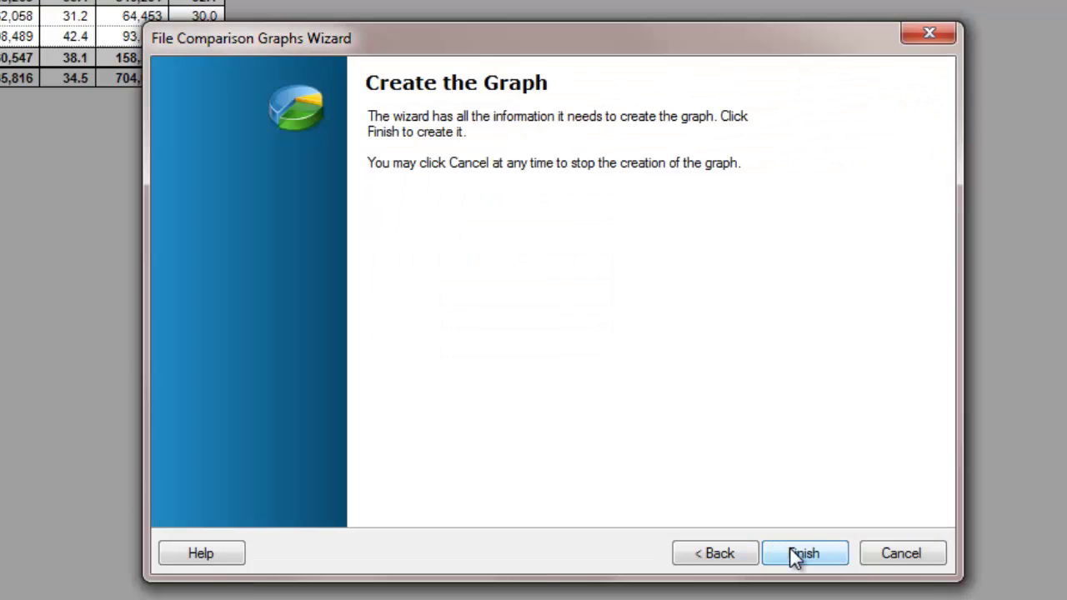
{"action": "left_click", "coordinate": [797, 554]}
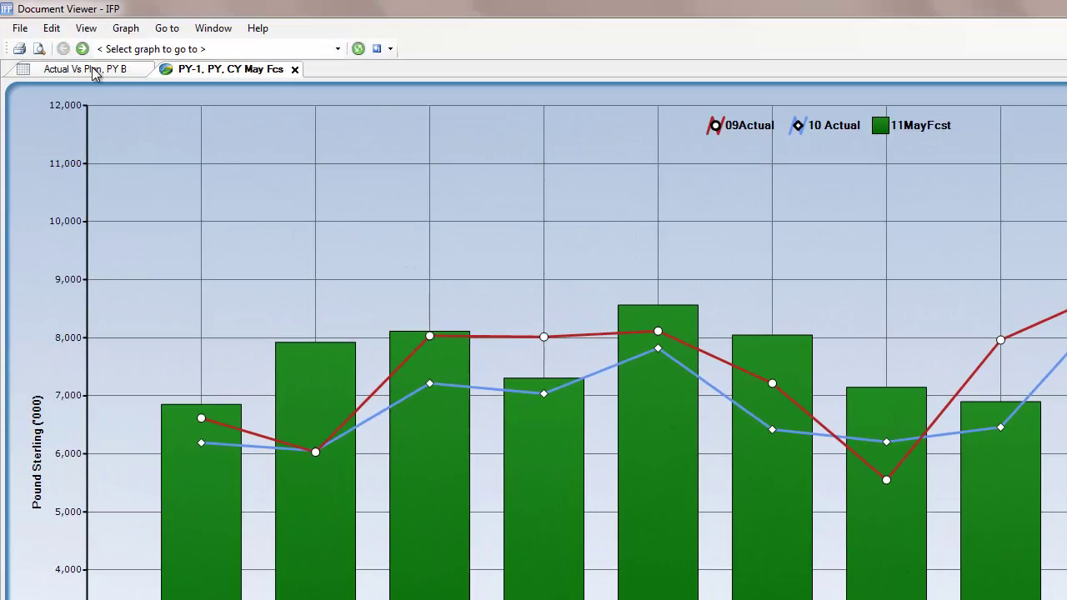
Show the graph types available for creating another new document.
{"action": "left_click", "coordinate": [17, 30]}
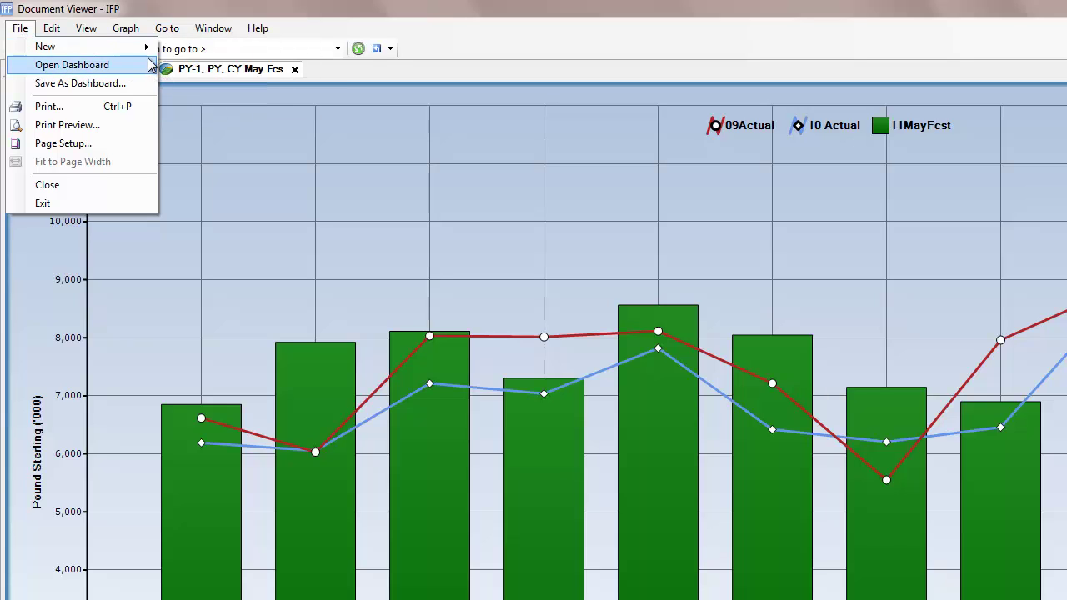
{"action": "mouse_move", "coordinate": [152, 50]}
{"action": "mouse_move", "coordinate": [197, 104]}
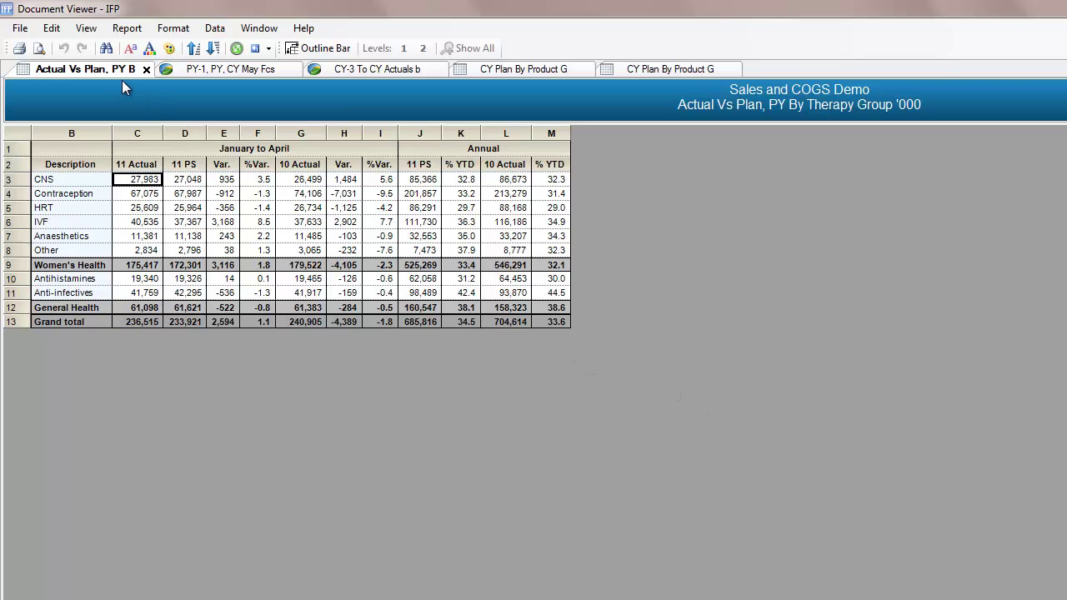
Dock the Actual Vs Plan report in a new right-hand pane and the CY-3 To CY Actuals graph in its own pane above it.
{"action": "left_click_drag", "start_coordinate": [107, 68], "coordinate": [727, 359]}
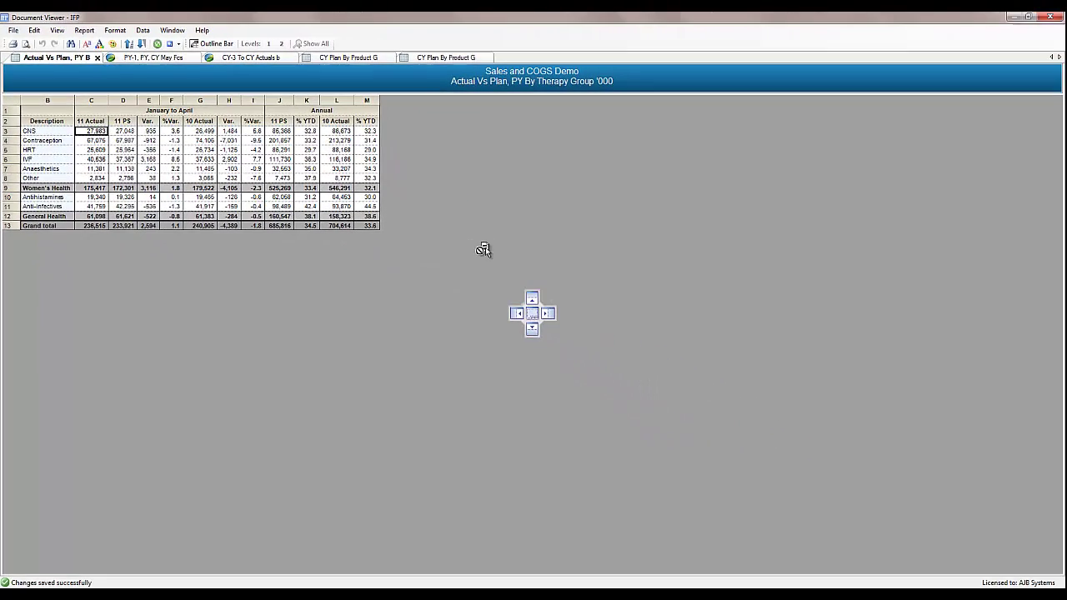
{"action": "left_click_drag", "start_coordinate": [482, 250], "coordinate": [549, 313]}
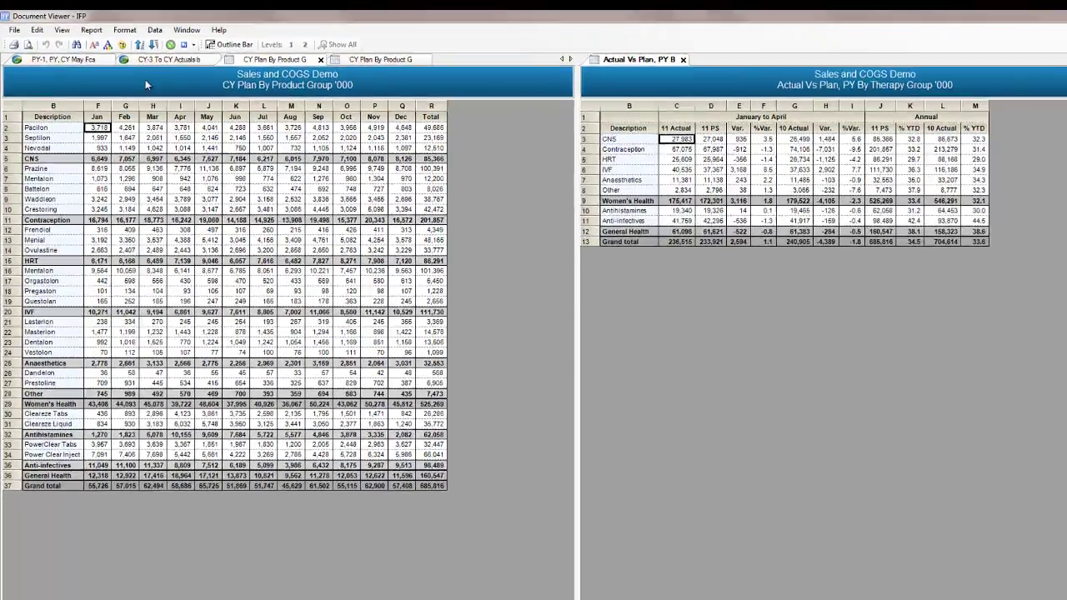
{"action": "left_click", "coordinate": [79, 57]}
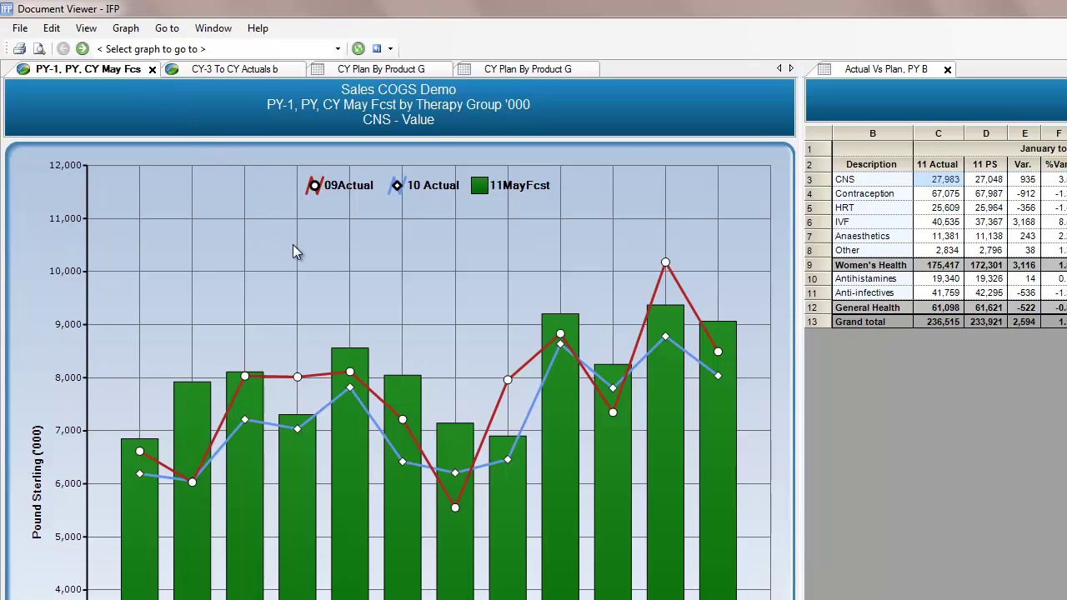
{"action": "left_click", "coordinate": [225, 70]}
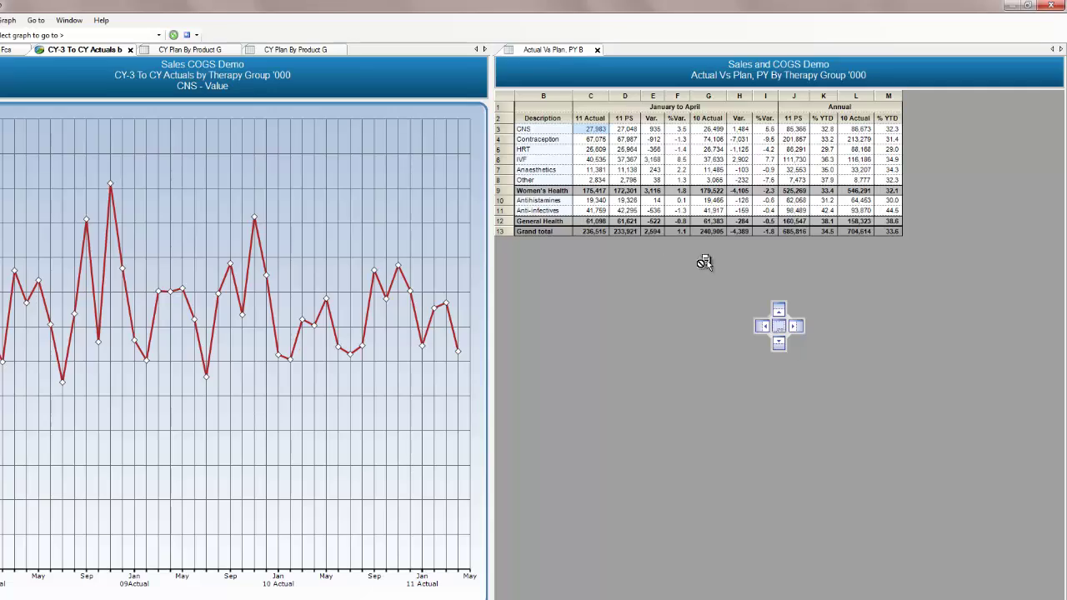
{"action": "left_click_drag", "start_coordinate": [705, 261], "coordinate": [780, 306]}
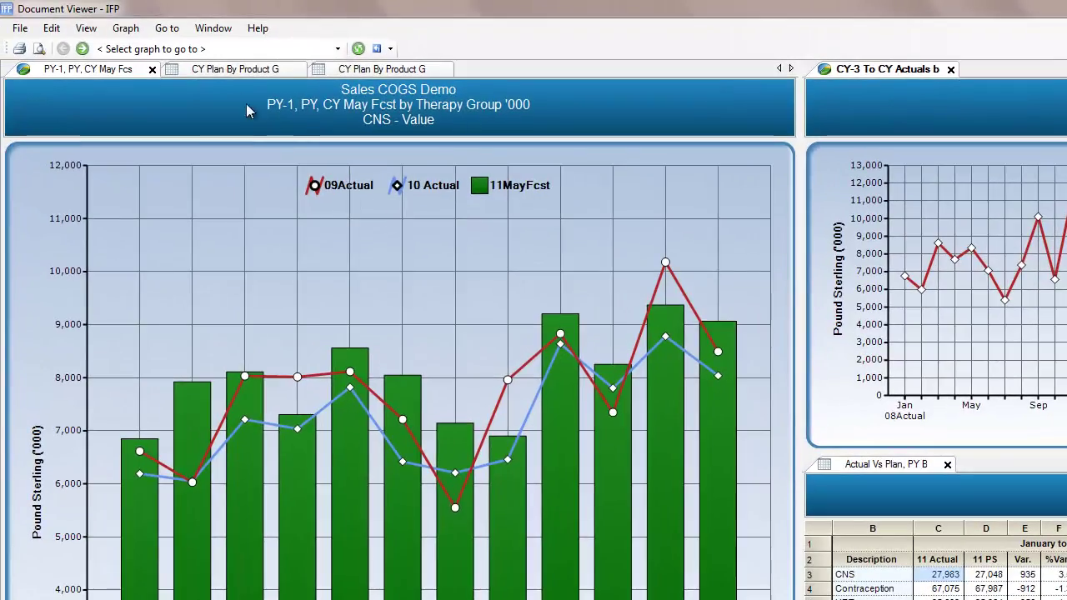
Move both CY Plan By Product Group reports into the Actual Vs Plan report's pane and bring the Actual Vs Plan report to the front.
{"action": "left_click", "coordinate": [228, 70]}
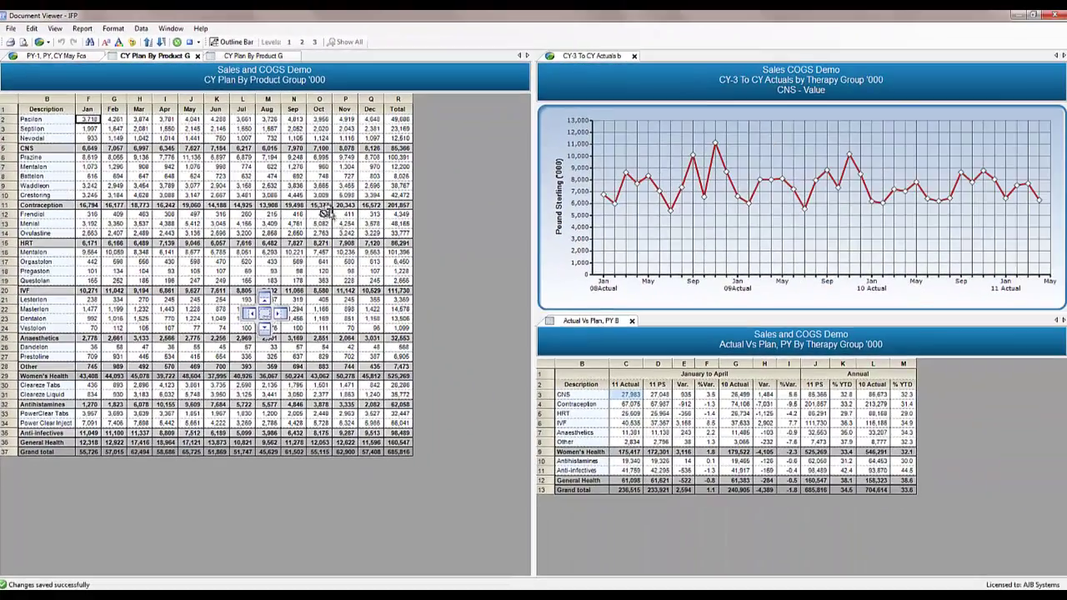
{"action": "left_click_drag", "start_coordinate": [442, 298], "coordinate": [807, 446]}
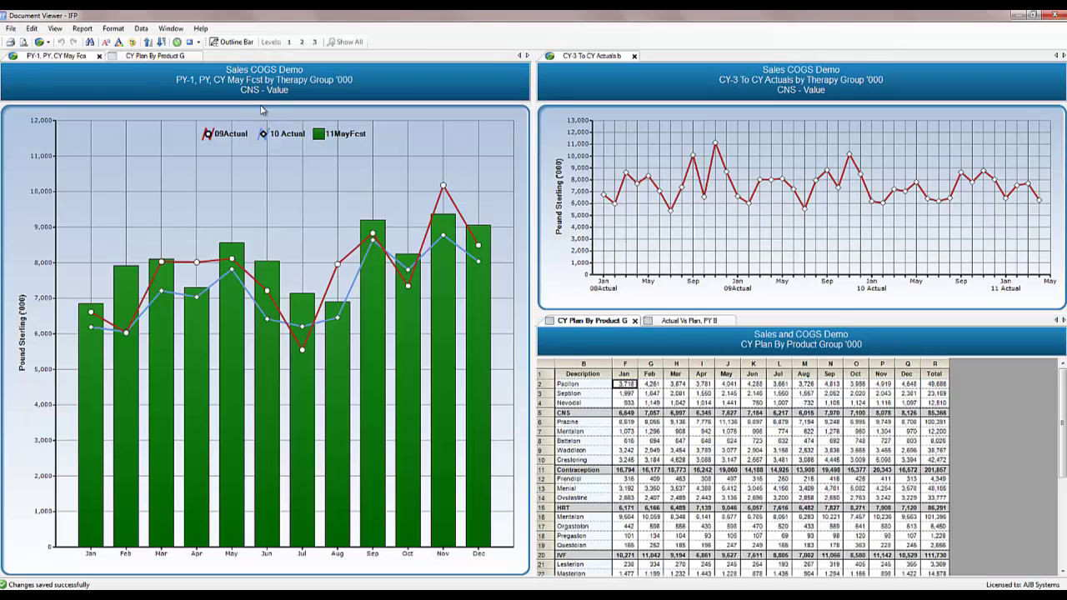
{"action": "left_click_drag", "start_coordinate": [166, 56], "coordinate": [796, 446]}
{"action": "left_click", "coordinate": [753, 322]}
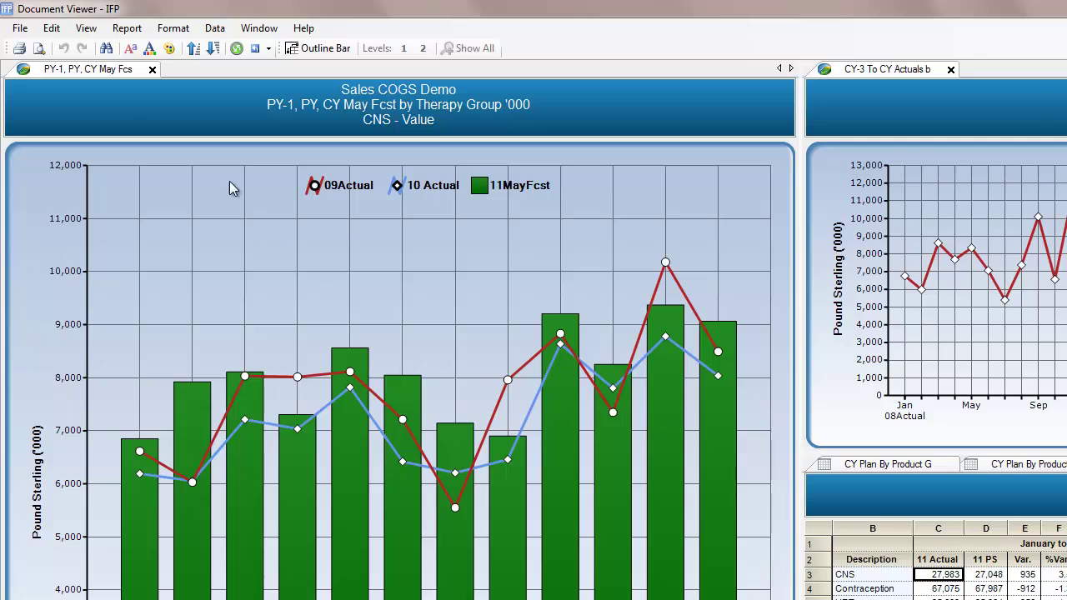
Hide the title headers of the PY-1, PY, CY May Fcst graph and the CY-3 To CY Actuals graph.
{"action": "left_click", "coordinate": [109, 75]}
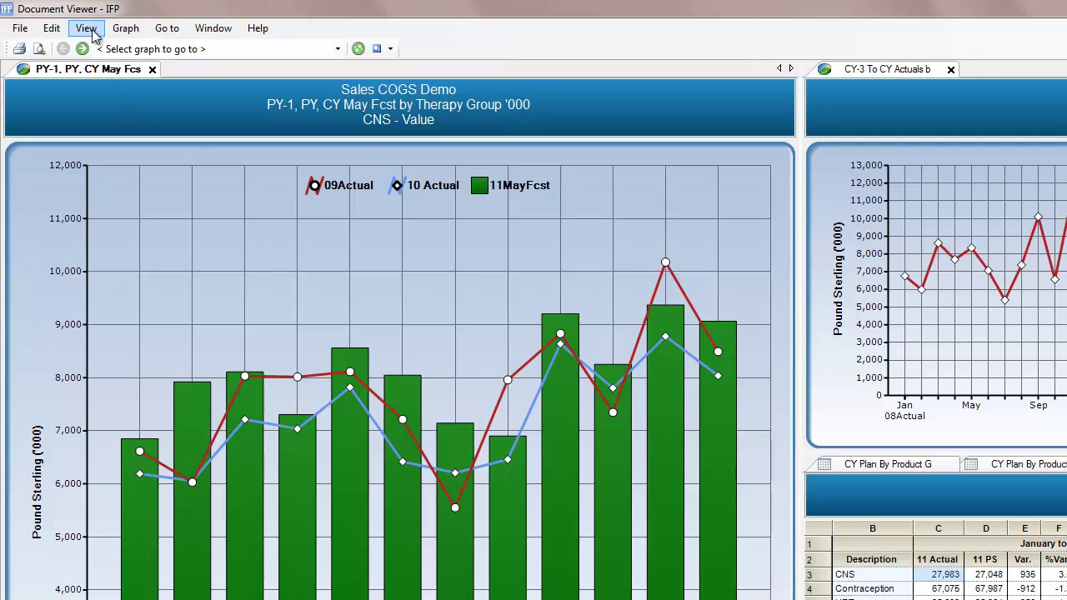
{"action": "left_click", "coordinate": [87, 30]}
{"action": "left_click", "coordinate": [80, 46]}
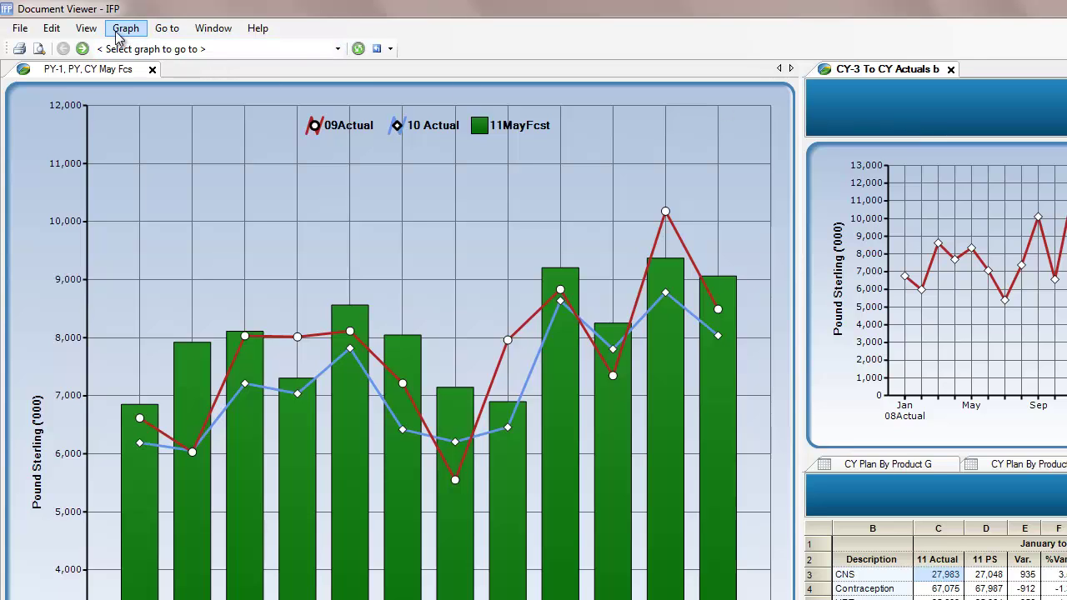
{"action": "left_click", "coordinate": [85, 30]}
{"action": "left_click", "coordinate": [89, 46]}
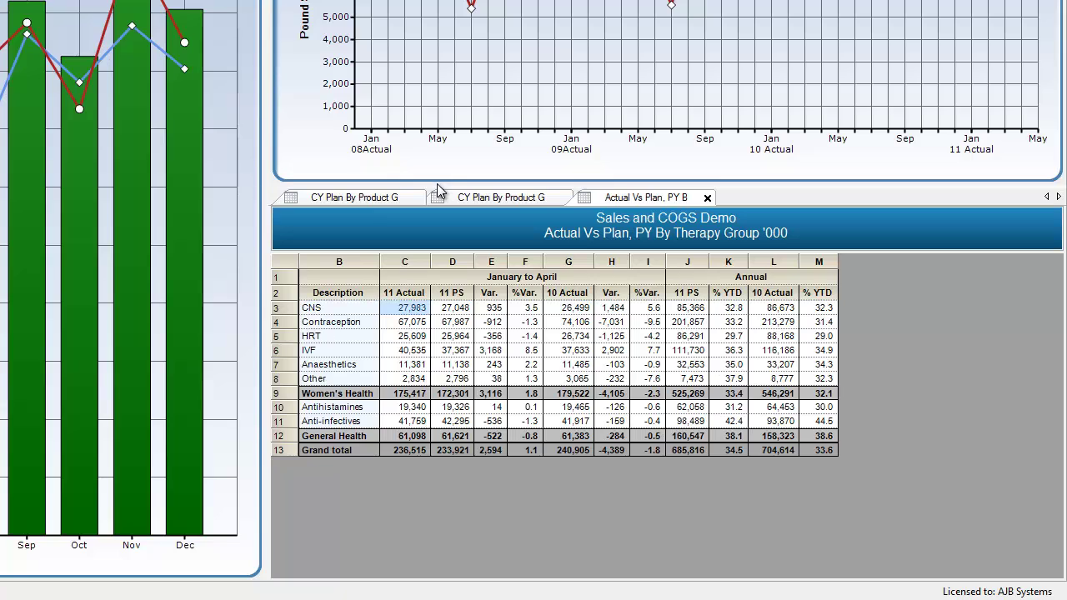
Reduce the height of the Actual Vs Plan report's pane and widen the PY-1, PY, CY May Fcst graph's pane.
{"action": "left_click_drag", "start_coordinate": [437, 187], "coordinate": [478, 292]}
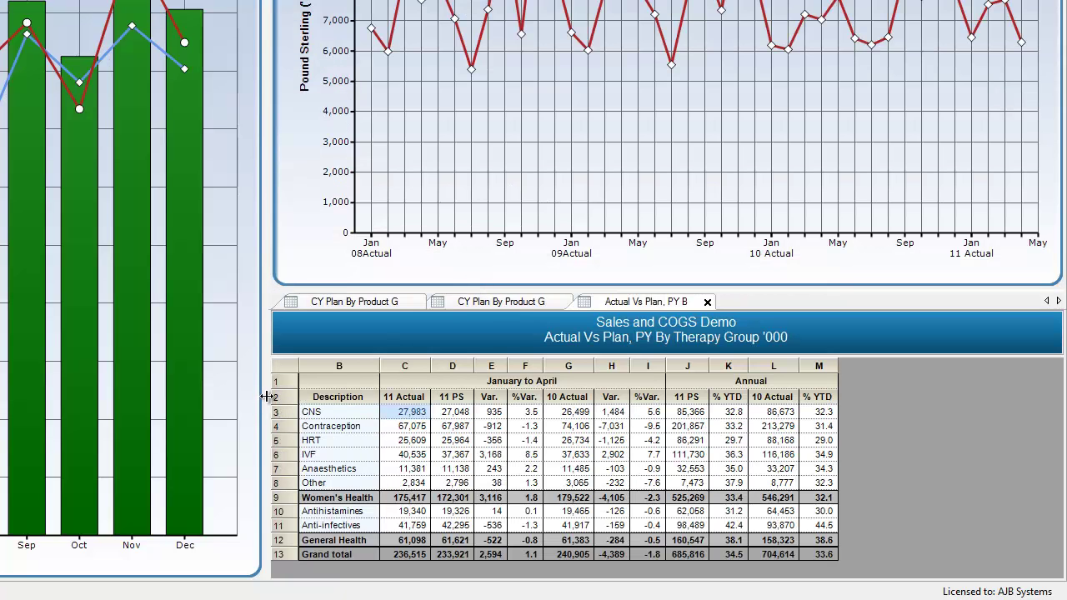
{"action": "left_click_drag", "start_coordinate": [268, 397], "coordinate": [358, 399]}
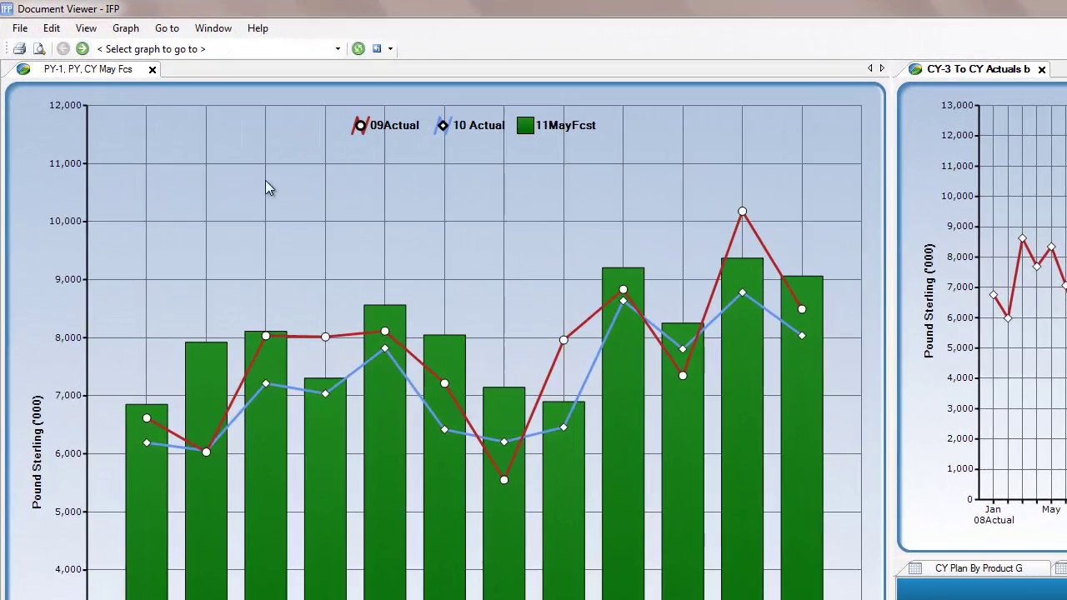
Save the layout as a dashboard named "Actual and Plan Sales Dashboard" in the public General folder.
{"action": "left_click", "coordinate": [21, 29]}
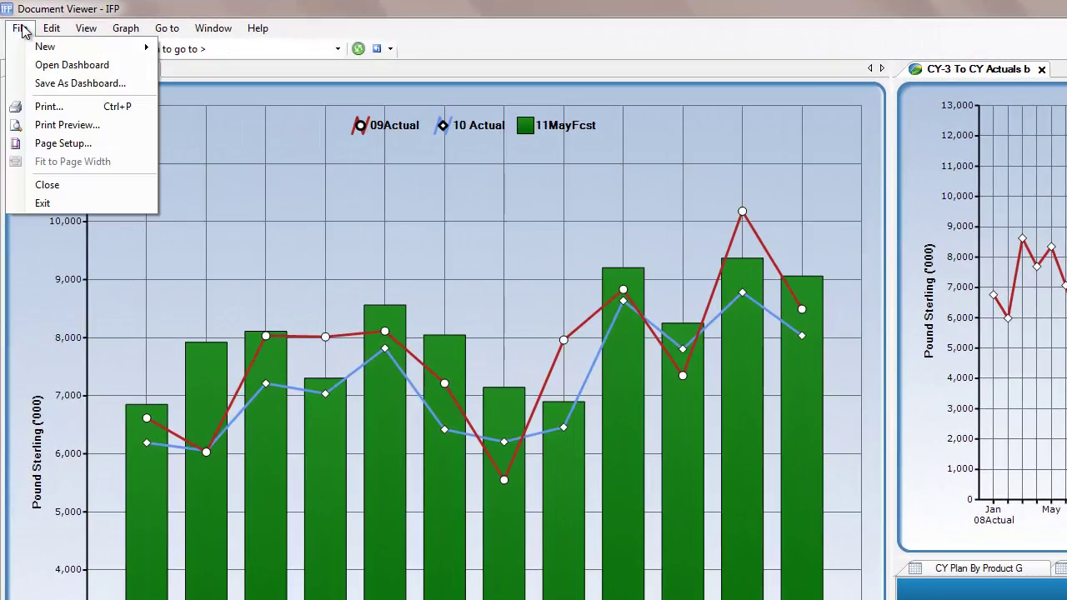
{"action": "left_click", "coordinate": [21, 84]}
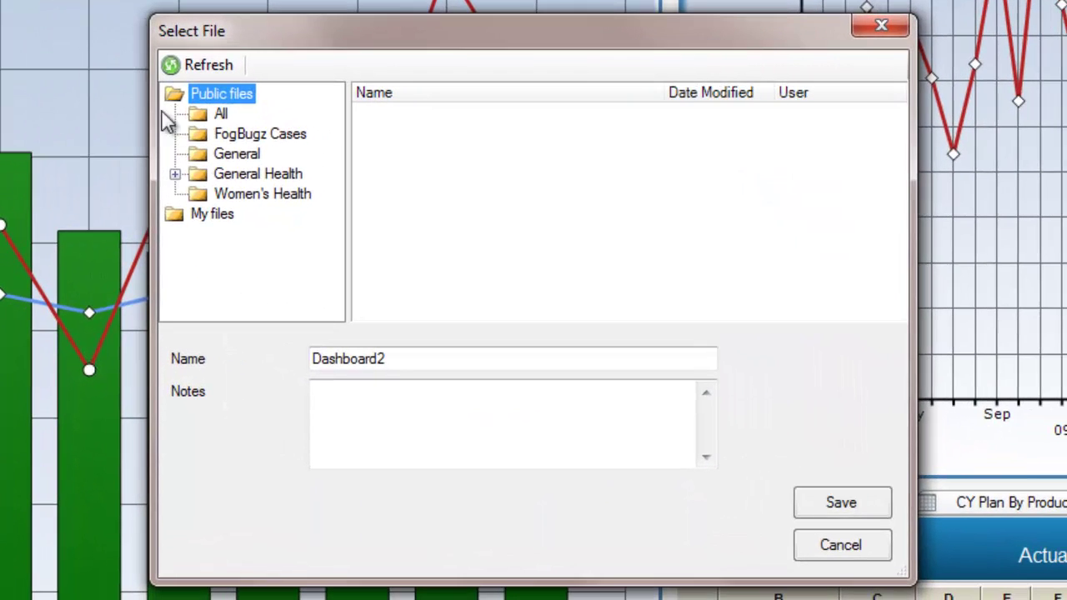
{"action": "left_click", "coordinate": [227, 153]}
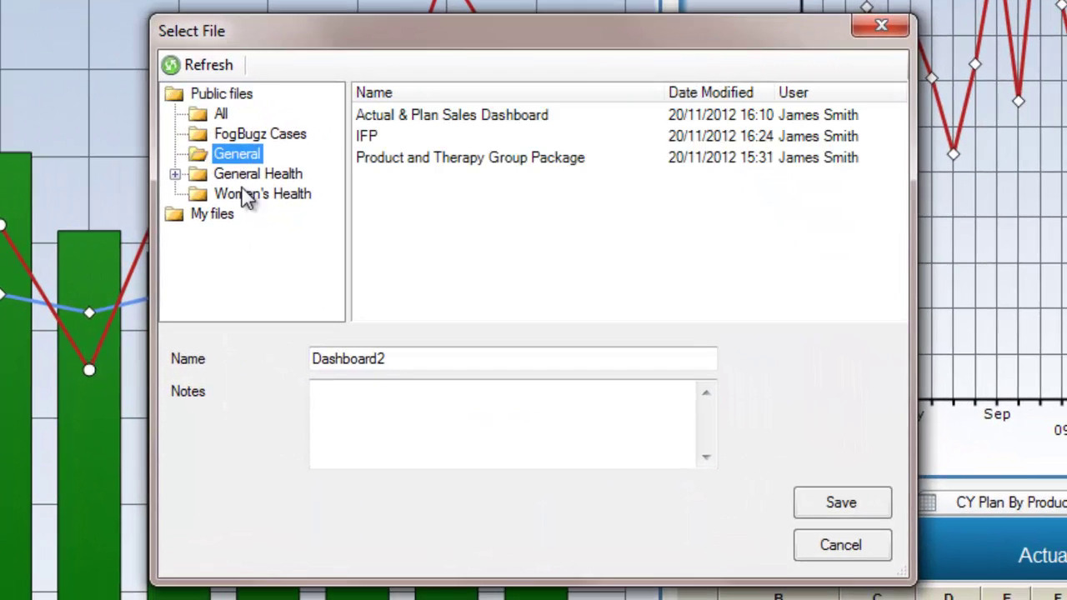
{"action": "left_click_drag", "start_coordinate": [392, 357], "coordinate": [291, 356]}
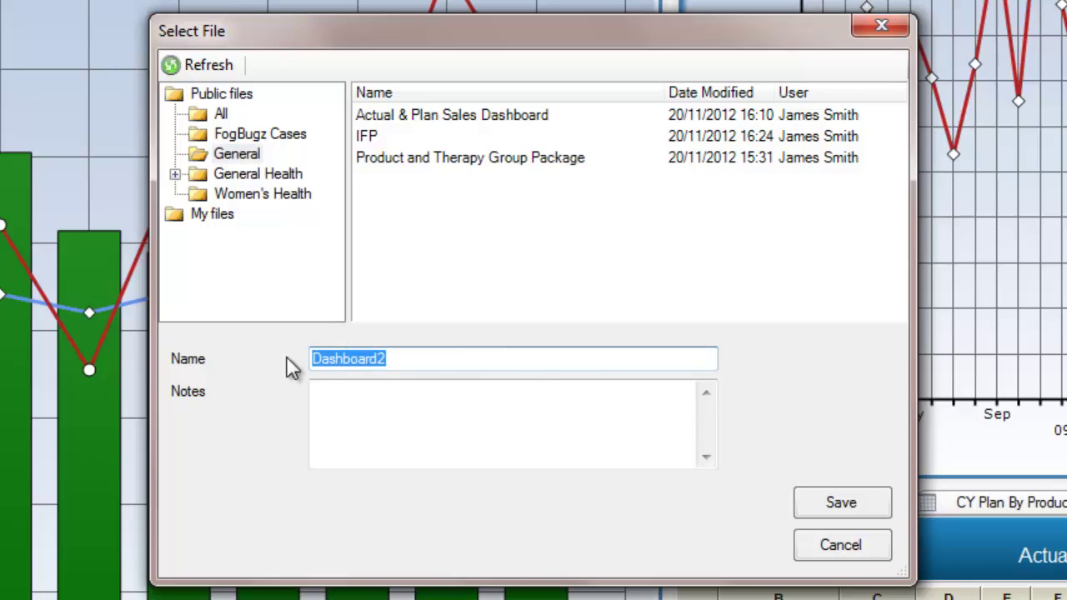
{"action": "type", "text": "Actual and Plan Sales Dashboard"}
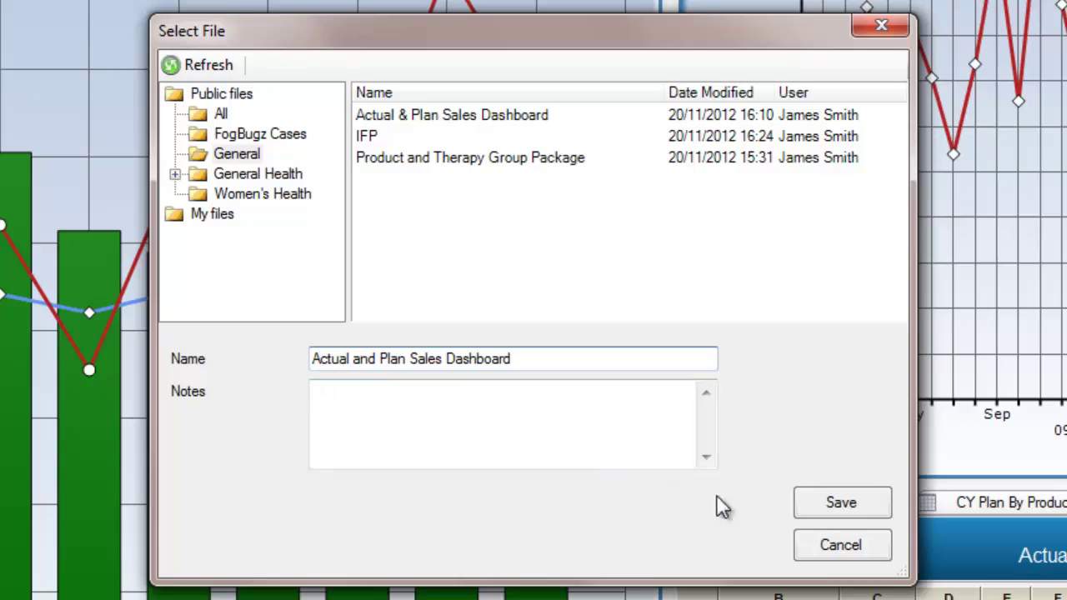
{"action": "left_click", "coordinate": [826, 506]}
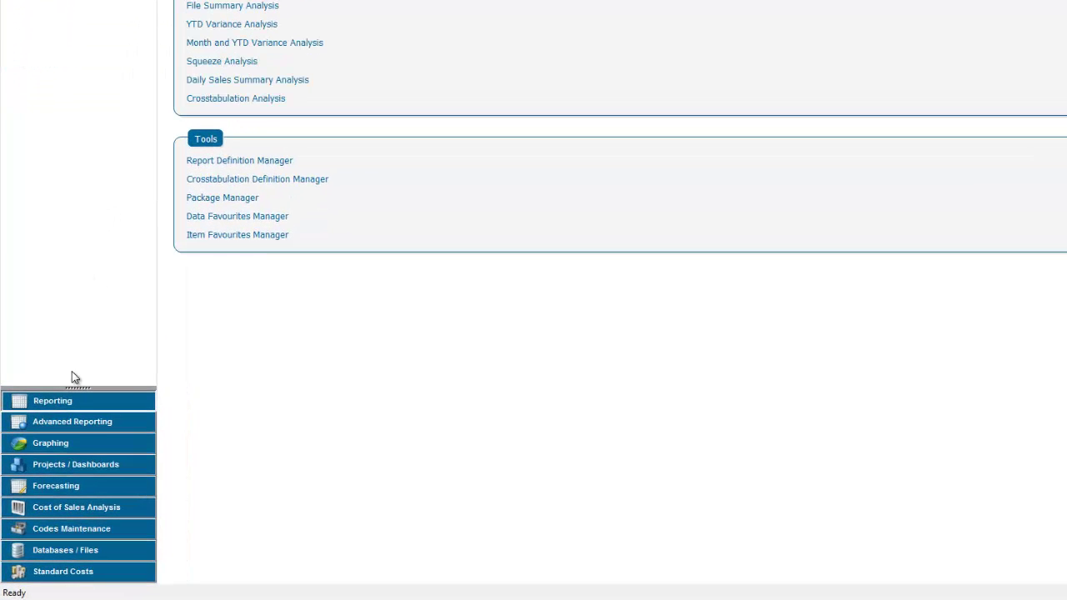
Rename the Actual and Plan Sales Dashboard in the public General folder of the Dashboard Manager as "Actual and Planned Sales Dashboard".
{"action": "left_click", "coordinate": [76, 466]}
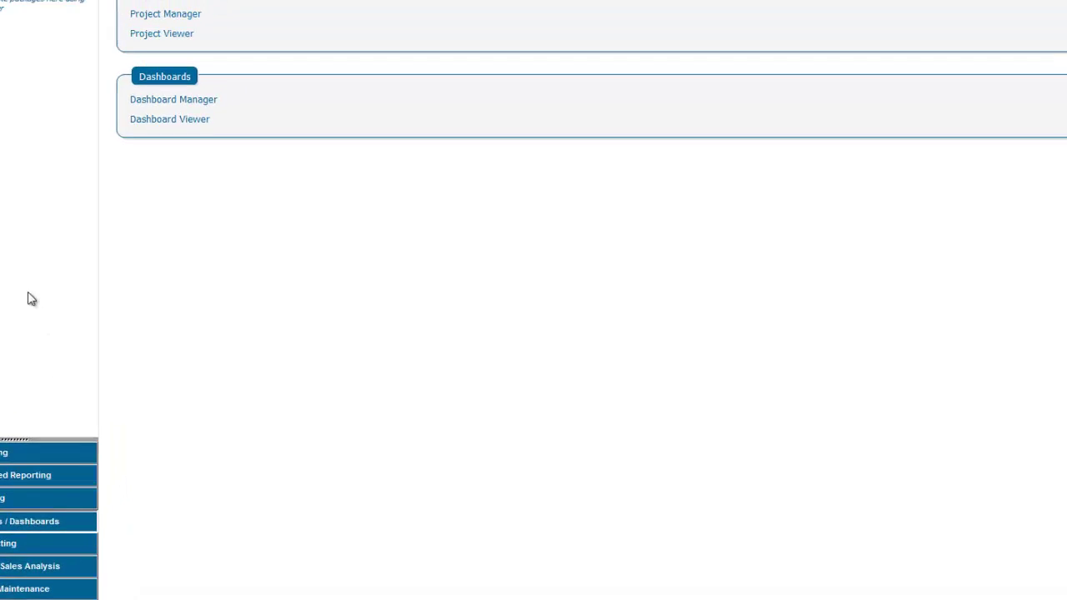
{"action": "left_click", "coordinate": [103, 150]}
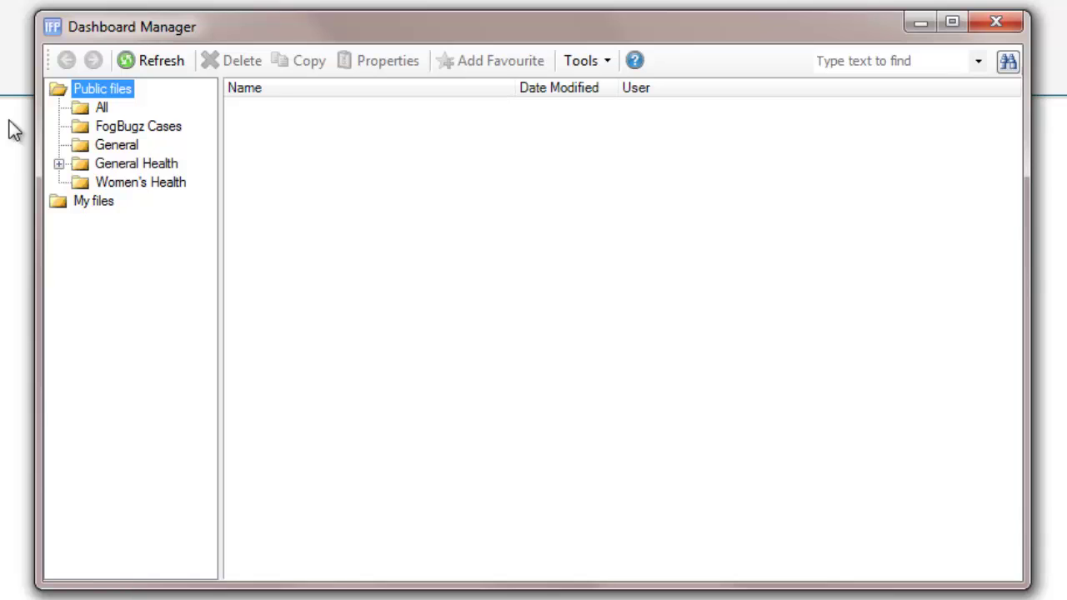
{"action": "left_click", "coordinate": [96, 144]}
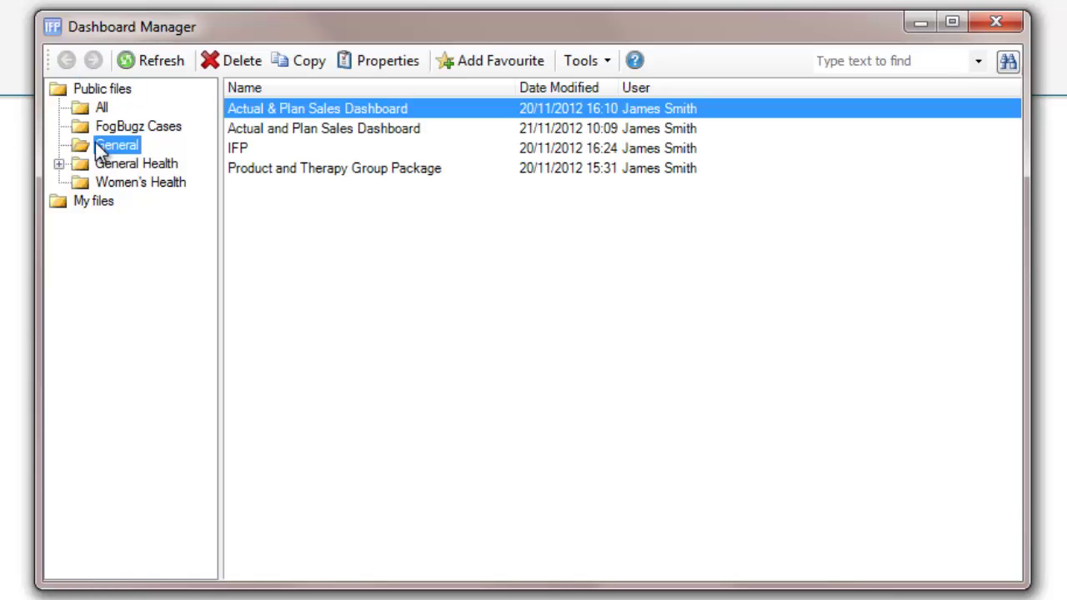
{"action": "double_click", "coordinate": [281, 131]}
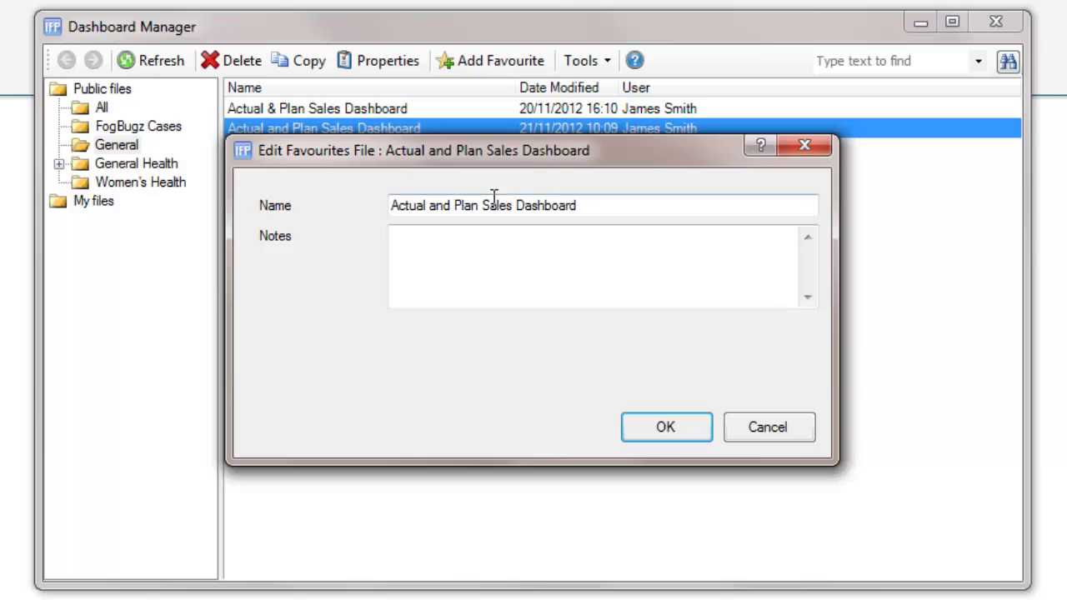
{"action": "left_click", "coordinate": [479, 205]}
{"action": "type", "text": "n"}
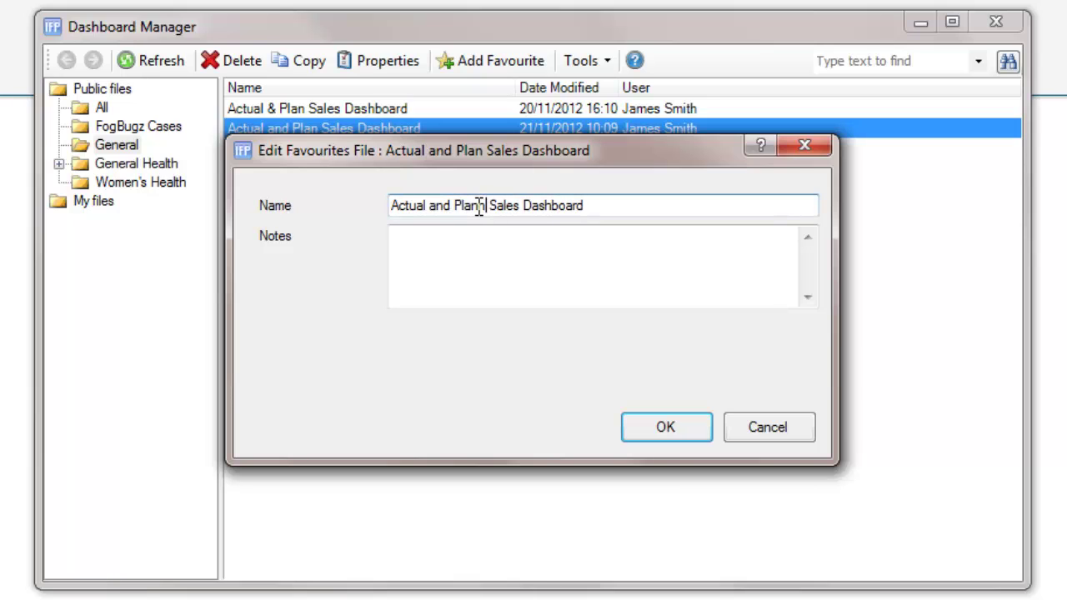
{"action": "type", "text": "ed"}
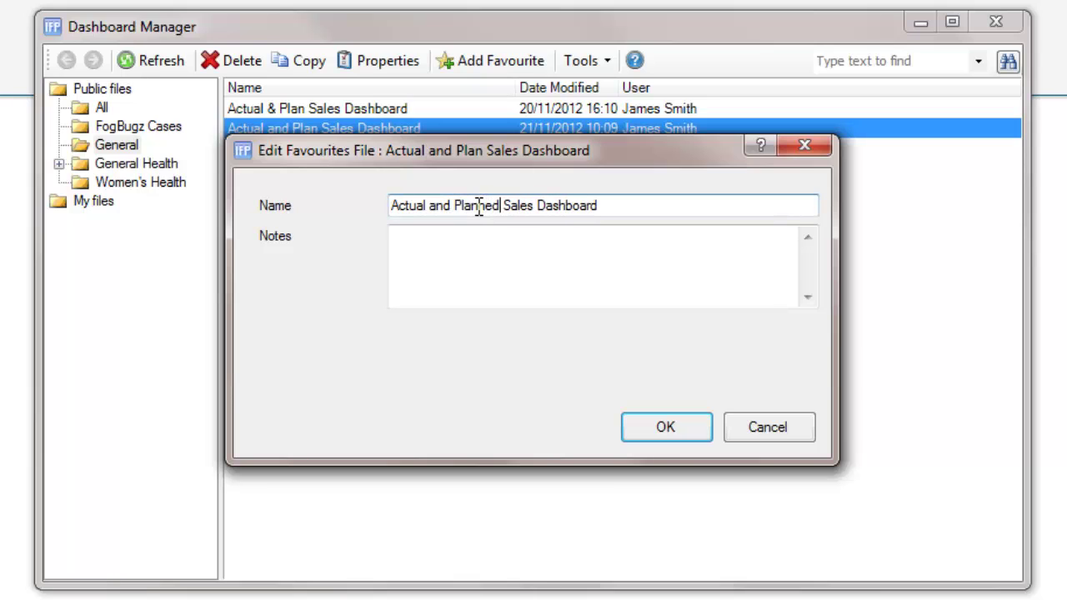
{"action": "left_click", "coordinate": [634, 423]}
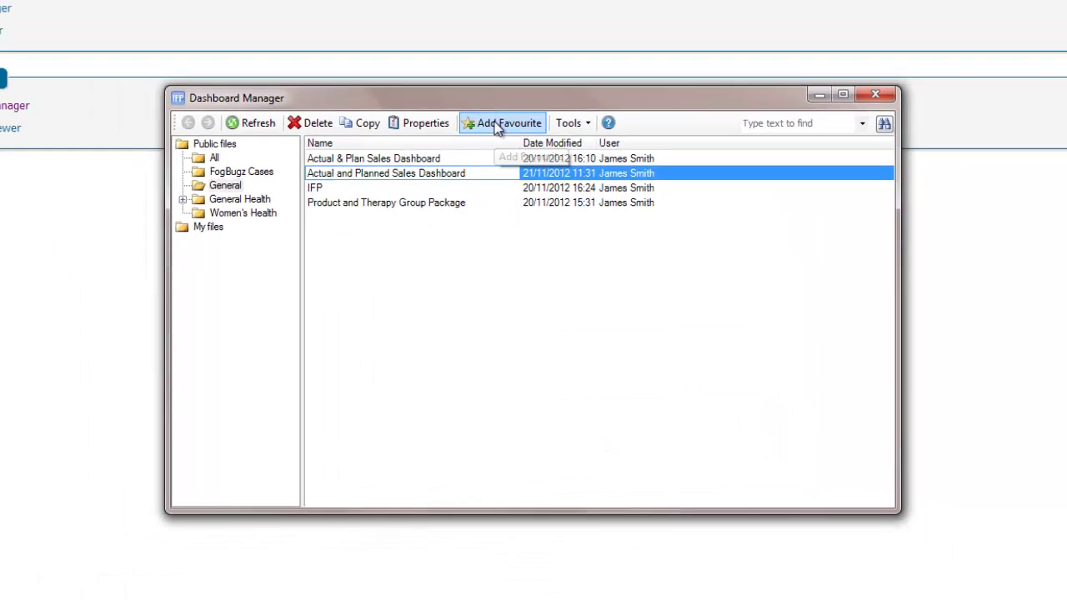
Add the Actual and Planned Sales Dashboard to the favourites and open it from there.
{"action": "left_click", "coordinate": [498, 125]}
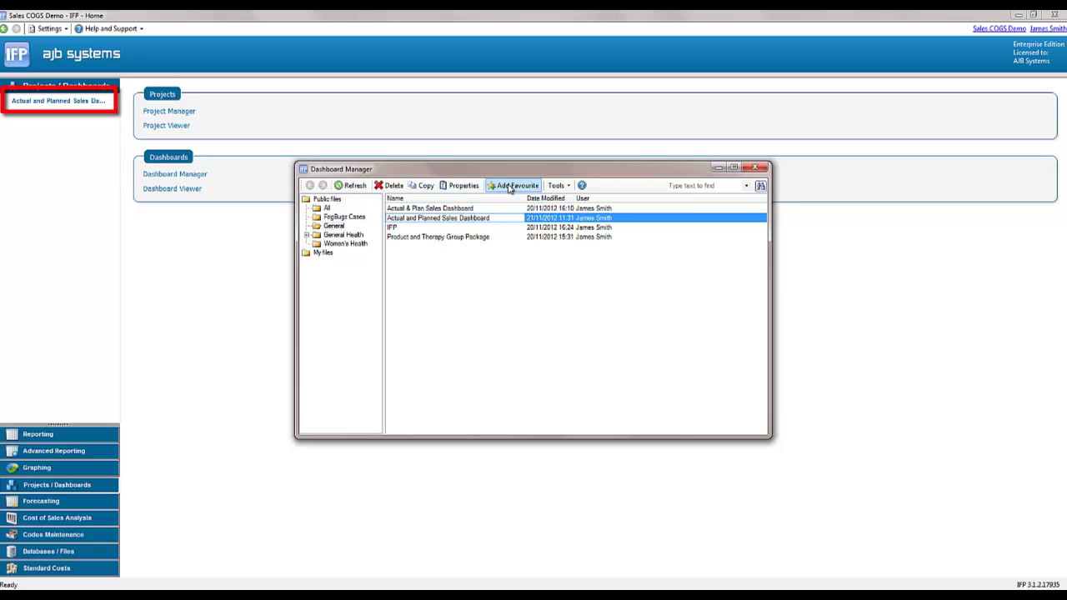
{"action": "left_click", "coordinate": [755, 168]}
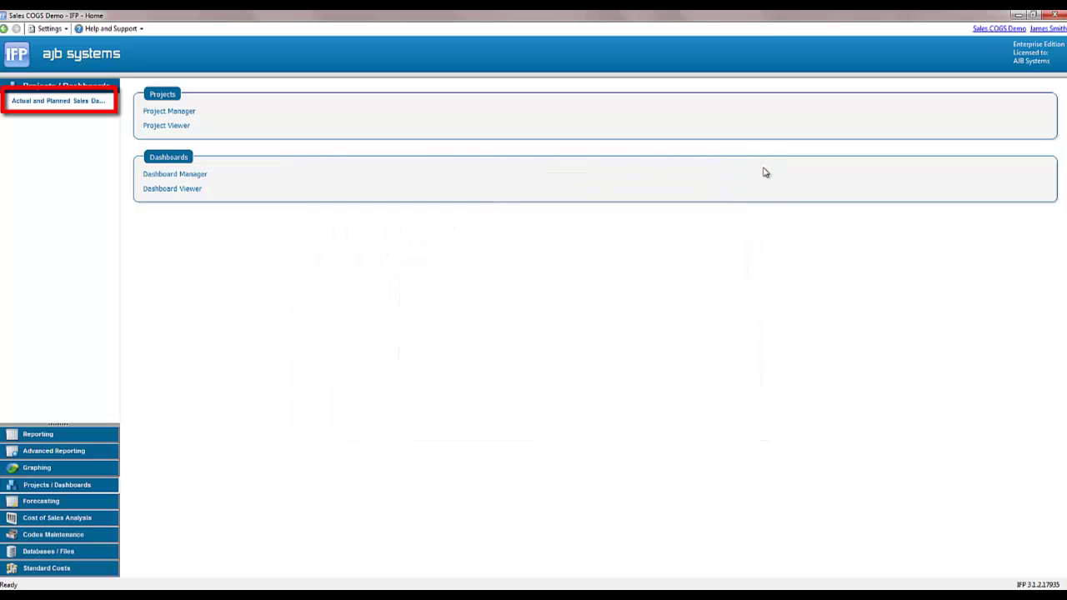
{"action": "double_click", "coordinate": [20, 100]}
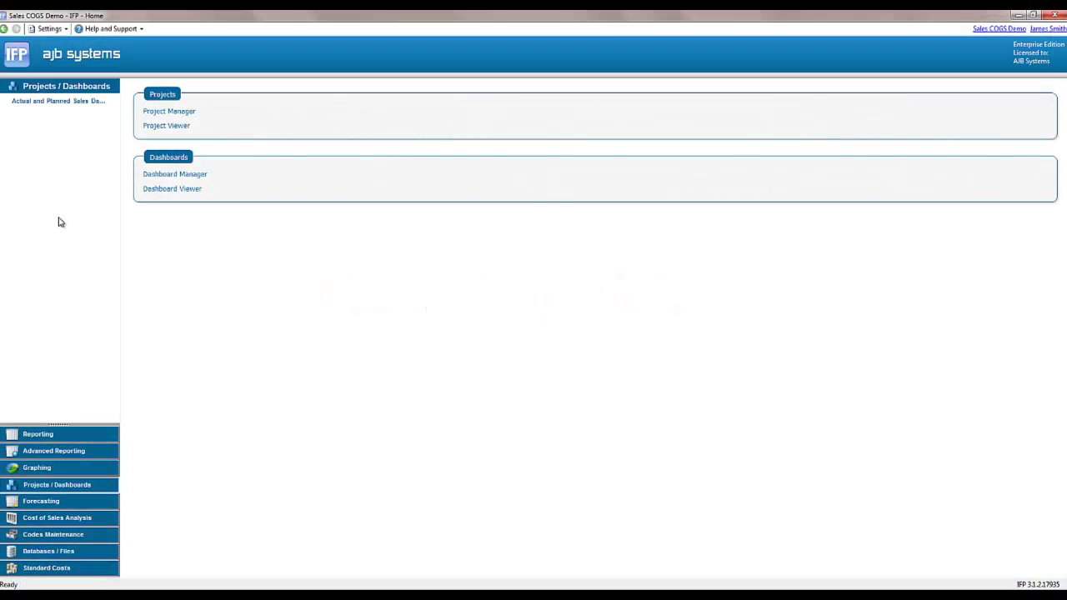
Open the Actual and Planned Sales Dashboard from the public General folder with the Dashboard Viewer.
{"action": "left_click", "coordinate": [166, 190]}
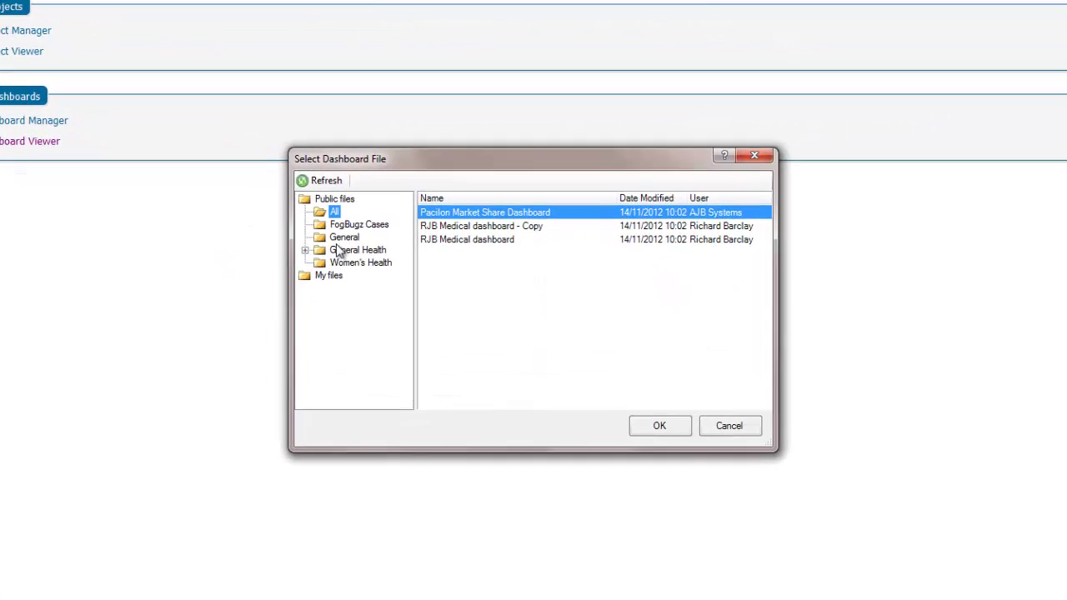
{"action": "left_click", "coordinate": [344, 237]}
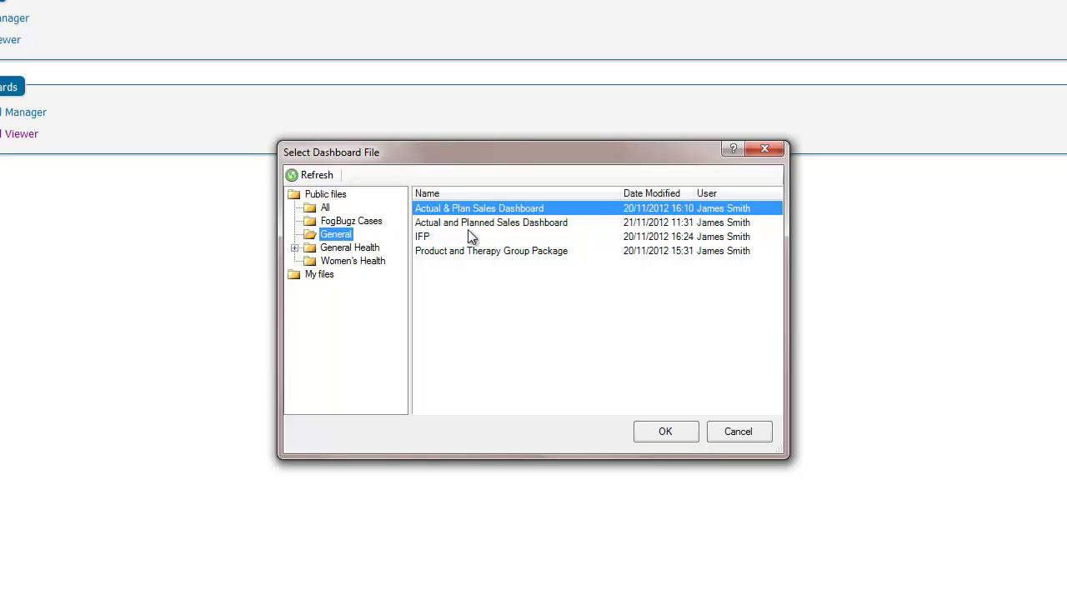
{"action": "left_click", "coordinate": [484, 228]}
{"action": "double_click", "coordinate": [481, 225]}
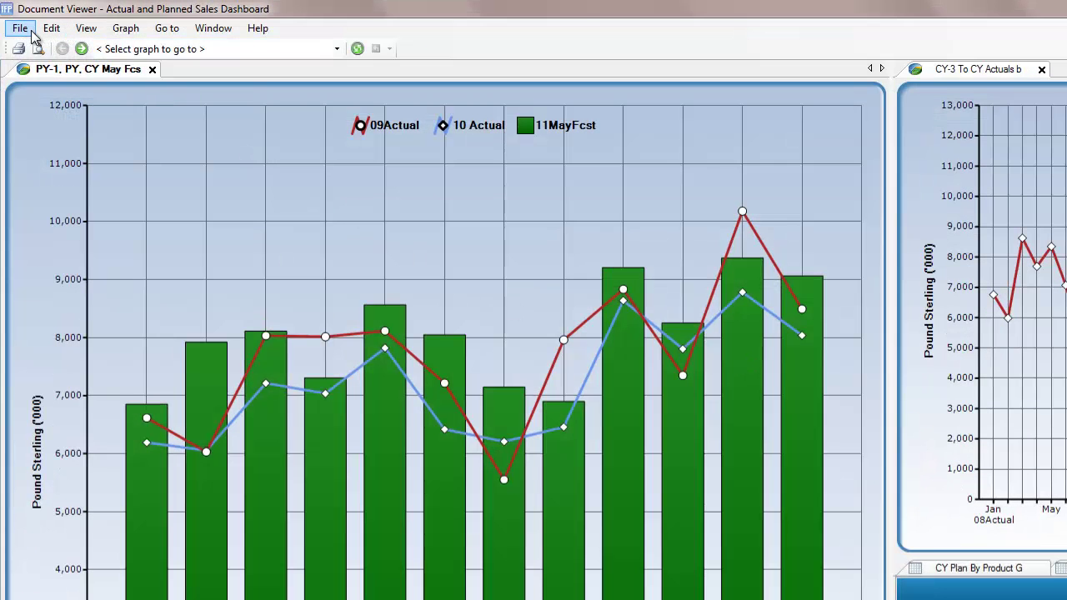
Create an Analysis vs Time report in the dashboard from the CY Actual By Item Code GBP package, and close that report.
{"action": "left_click", "coordinate": [32, 33]}
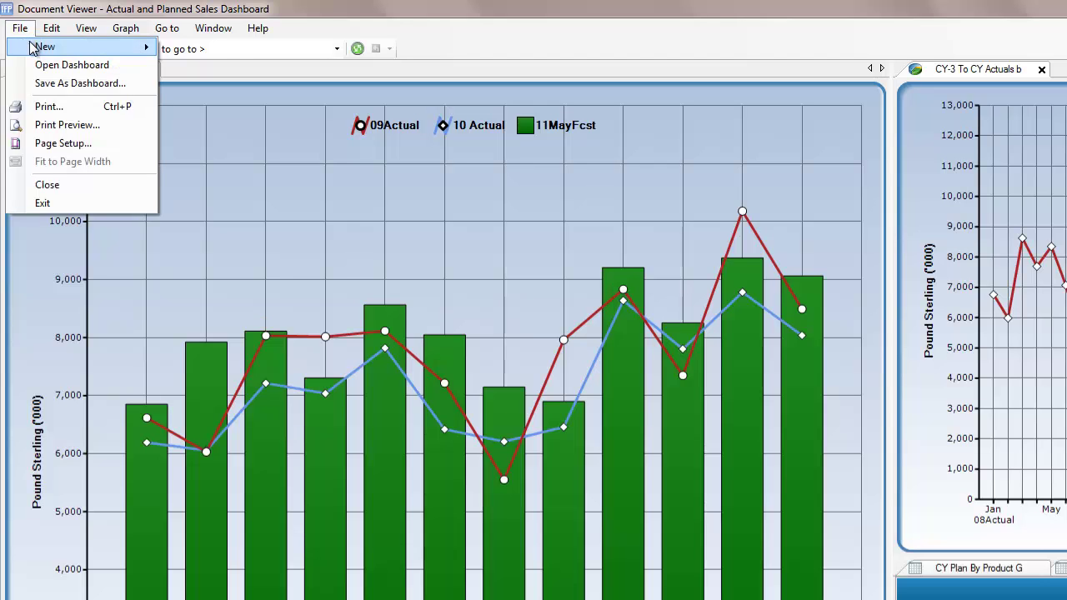
{"action": "mouse_move", "coordinate": [34, 48]}
{"action": "mouse_move", "coordinate": [188, 49]}
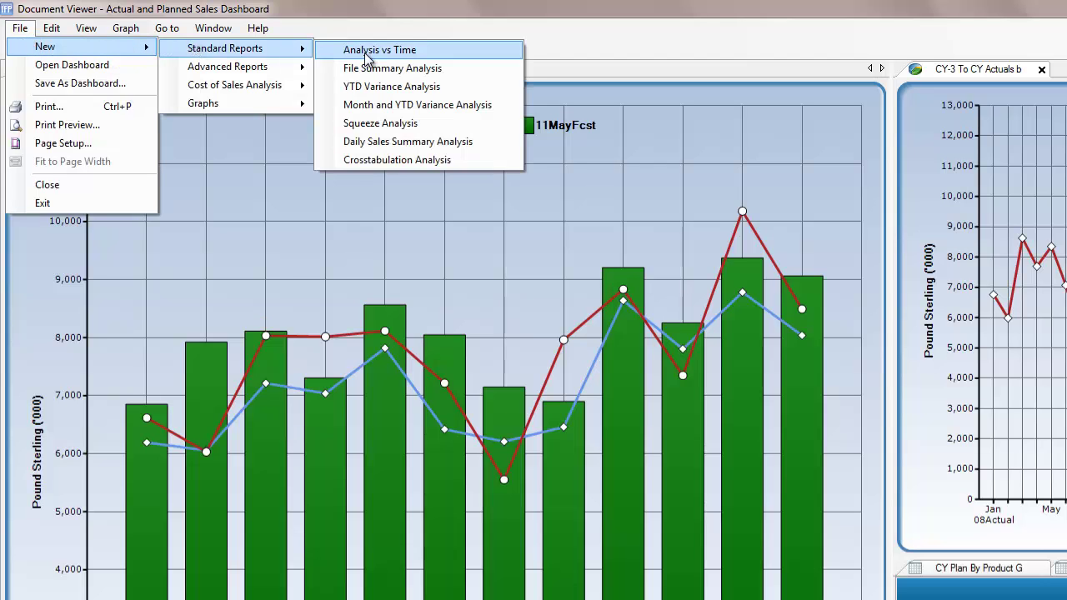
{"action": "left_click", "coordinate": [367, 48]}
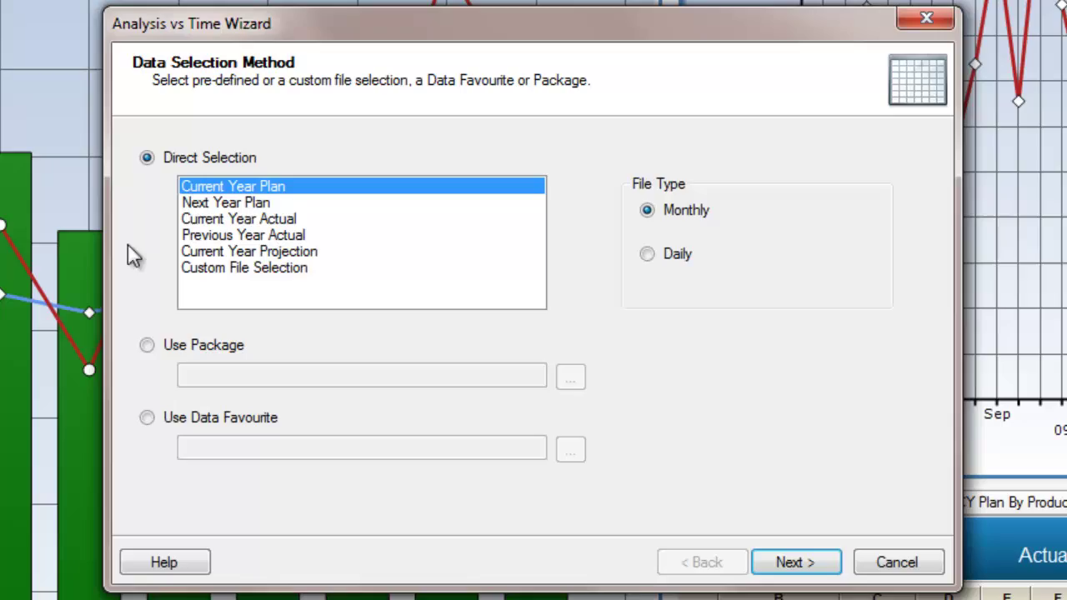
{"action": "left_click", "coordinate": [147, 344]}
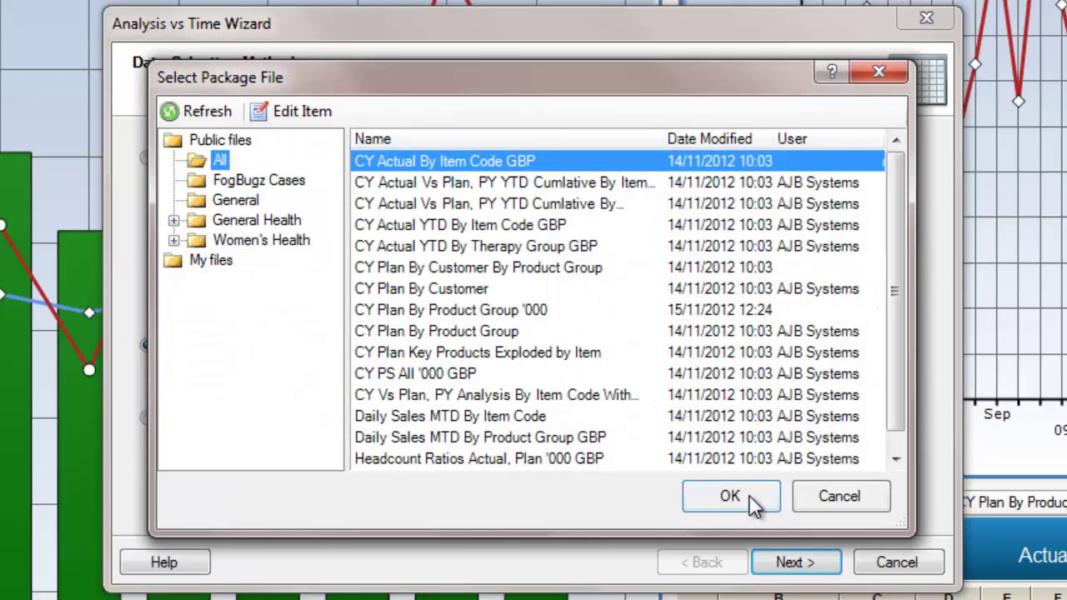
{"action": "left_click", "coordinate": [748, 501]}
{"action": "left_click", "coordinate": [794, 561]}
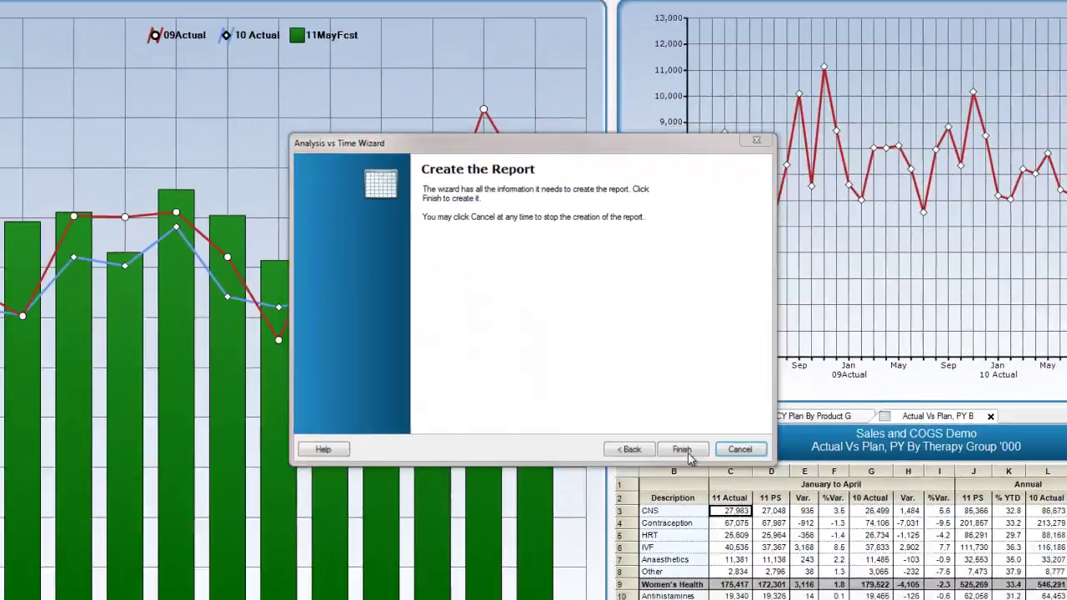
{"action": "left_click", "coordinate": [756, 523]}
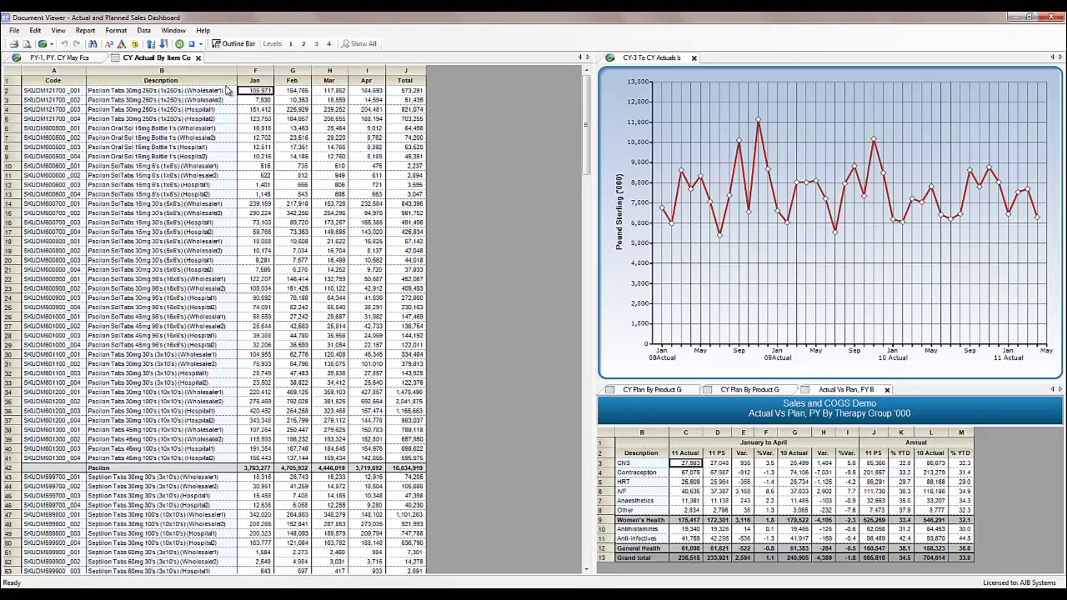
{"action": "left_click", "coordinate": [198, 58]}
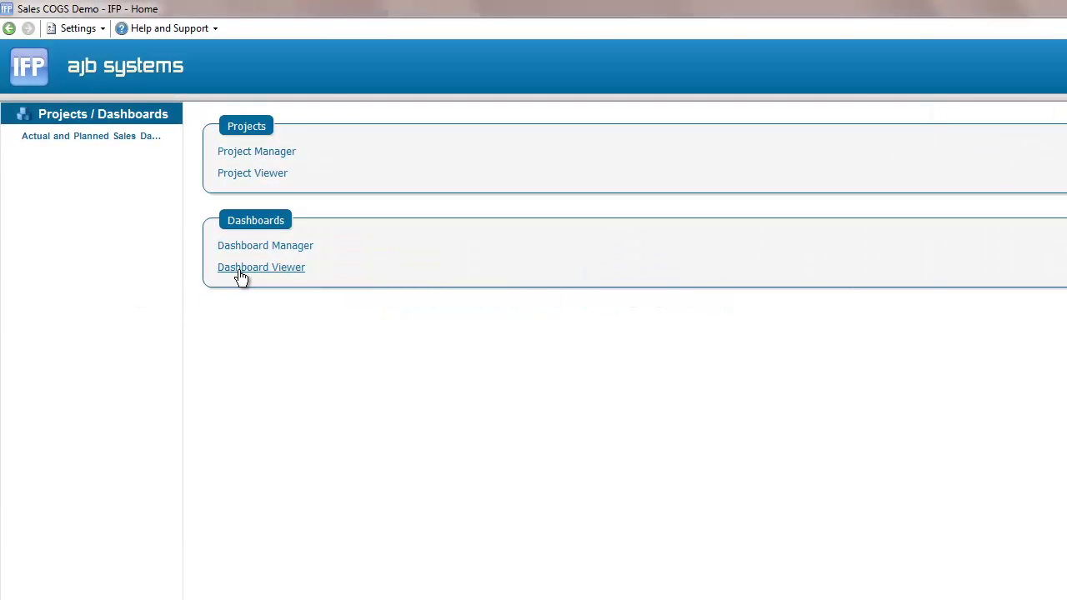
Try to reopen the Actual and Planned Sales Dashboard from the public General folder.
{"action": "left_click", "coordinate": [239, 270]}
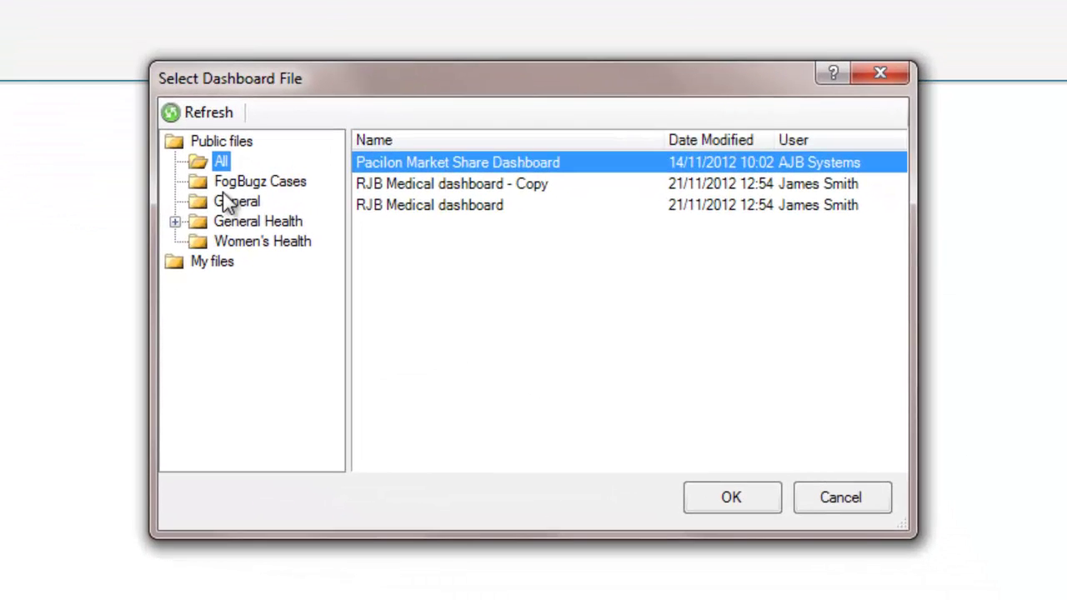
{"action": "left_click", "coordinate": [231, 202]}
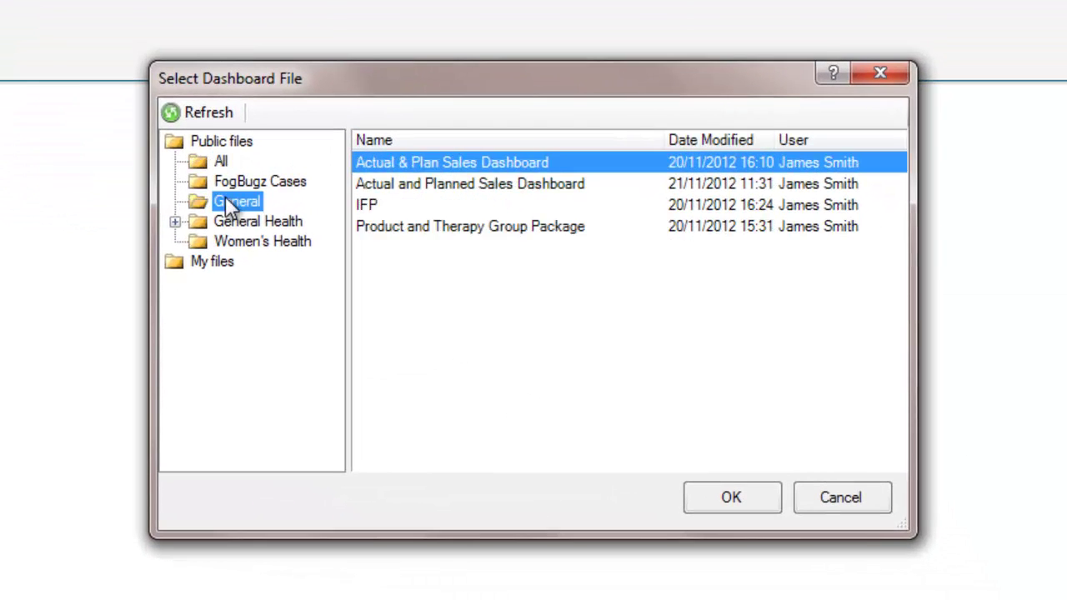
{"action": "left_click", "coordinate": [426, 187]}
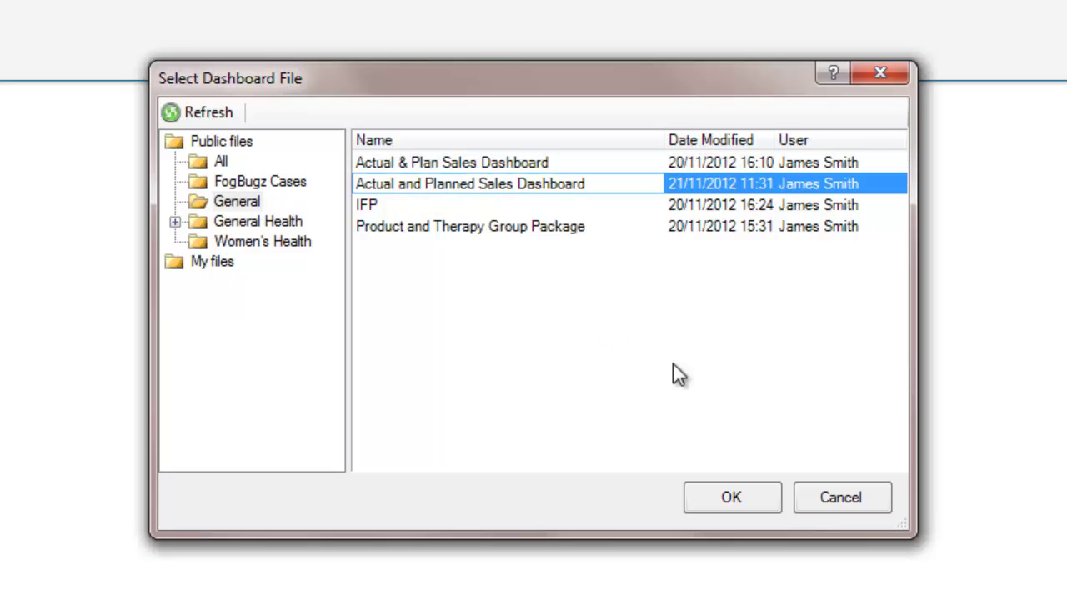
{"action": "left_click", "coordinate": [745, 498]}
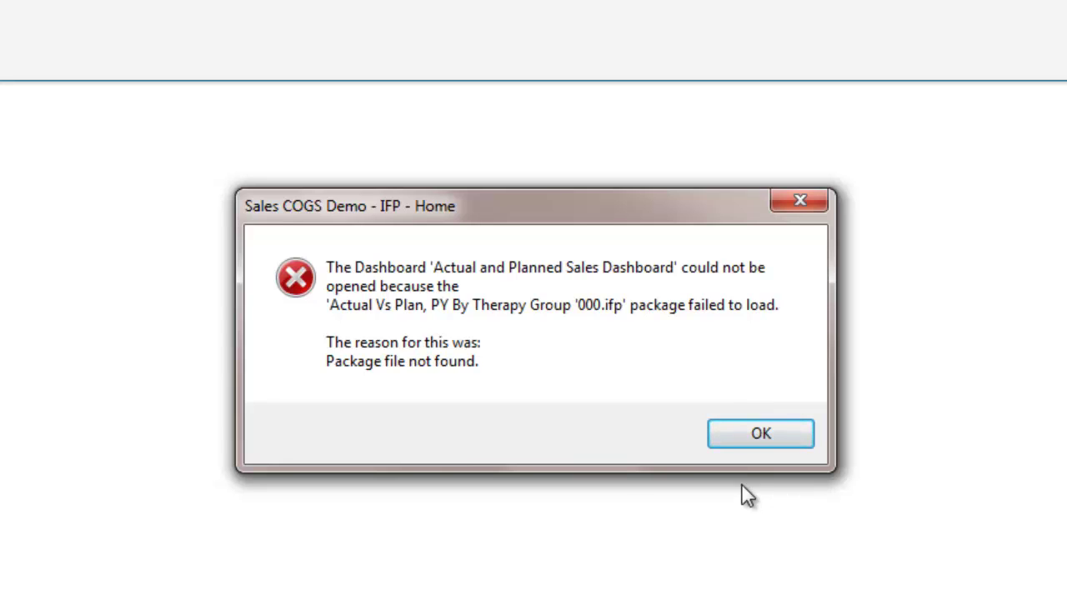
{"action": "left_click", "coordinate": [753, 440]}
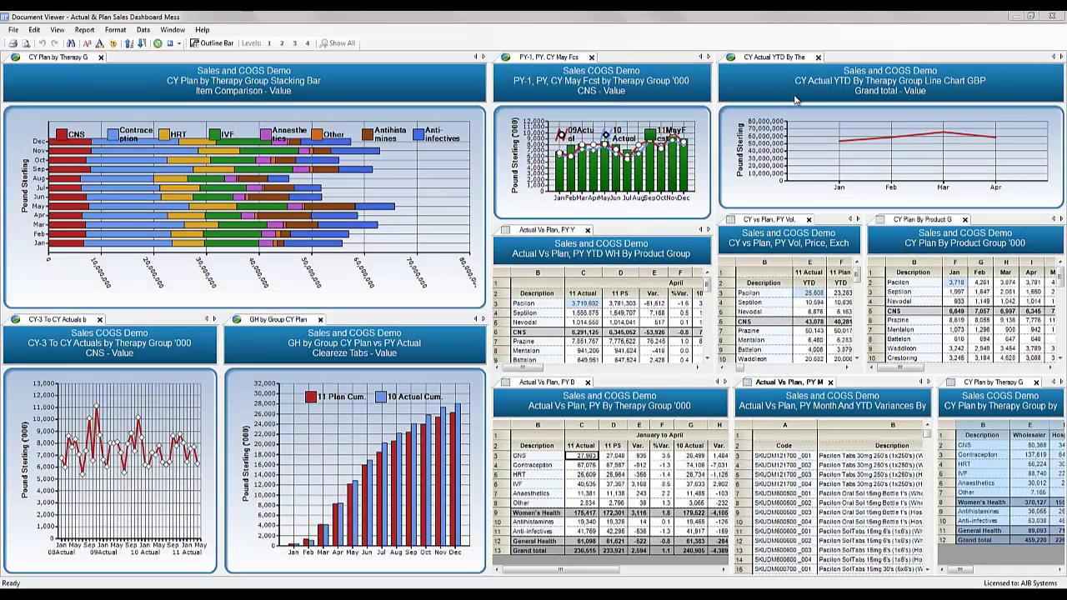
Close the CY Actual YTD By Therapy Group line chart and gather the reports as tabs in the Actual Vs Plan, PY By Therapy Group pane.
{"action": "left_click", "coordinate": [819, 57]}
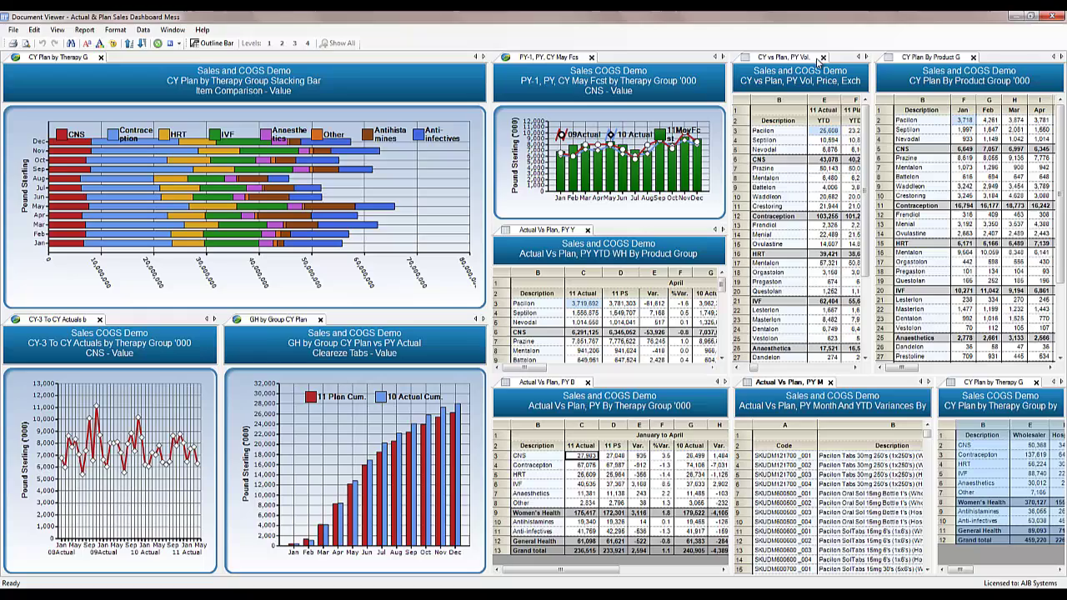
{"action": "left_click", "coordinate": [581, 256]}
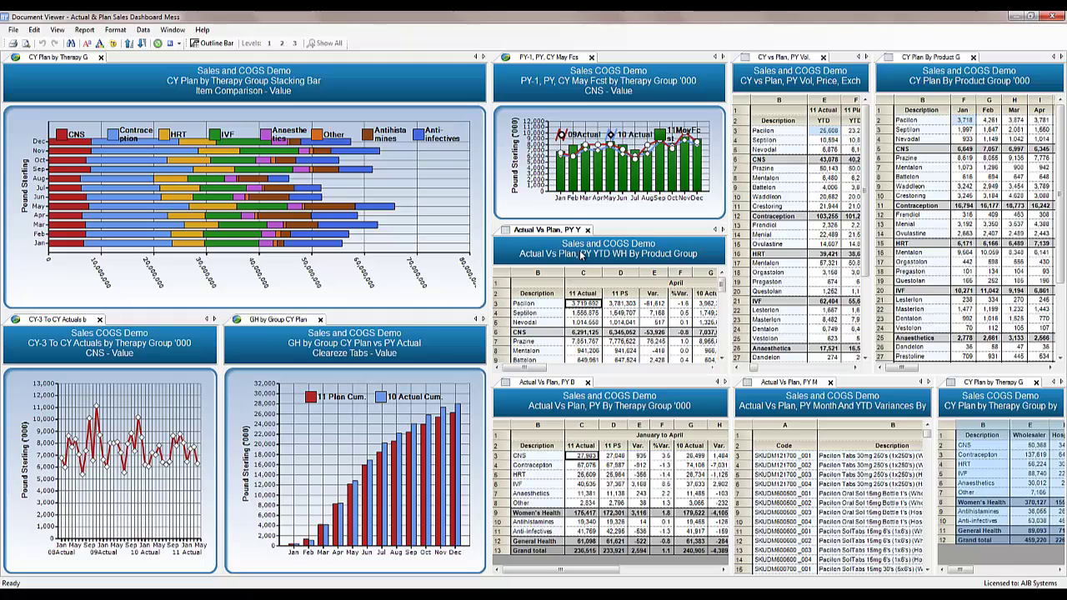
{"action": "left_click_drag", "start_coordinate": [550, 312], "coordinate": [611, 479]}
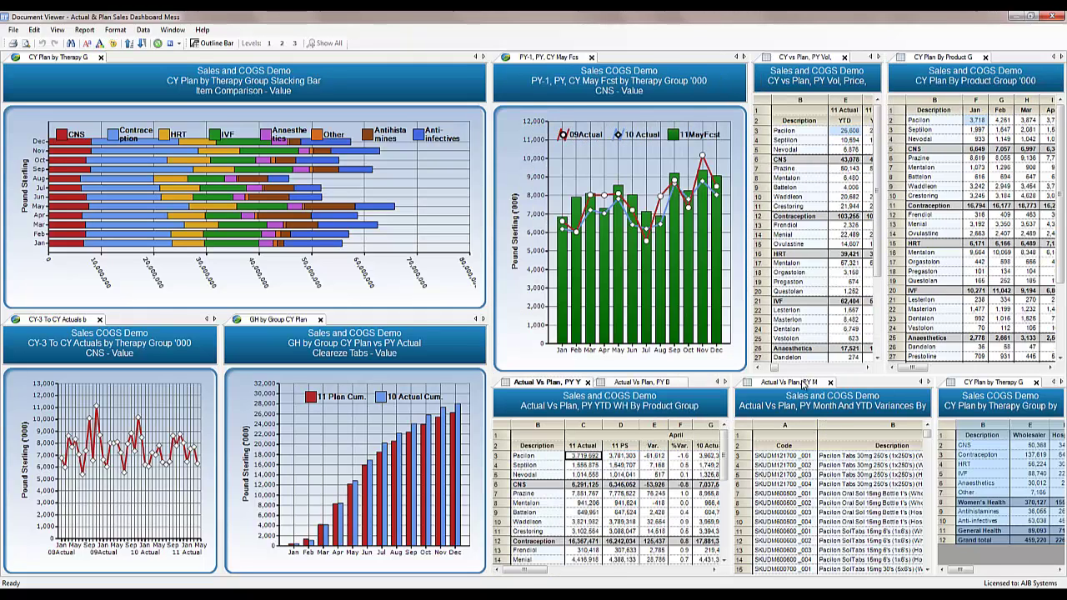
{"action": "left_click_drag", "start_coordinate": [805, 384], "coordinate": [610, 477]}
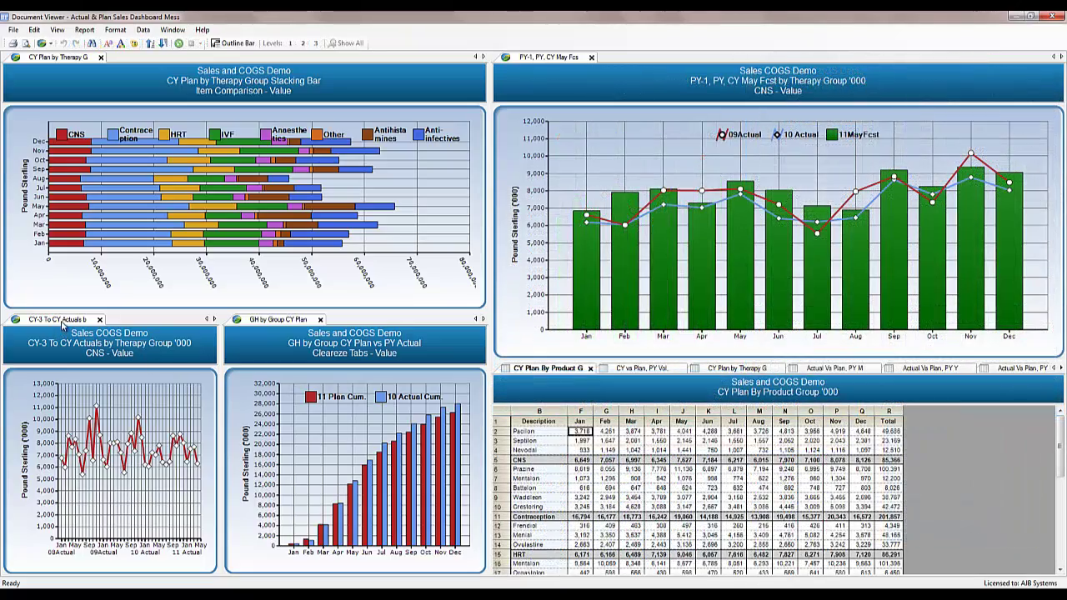
Move the CY-3 To CY Actuals graph behind the PY-1, PY, CY May Fcst graph and heighten the CY Plan by Therapy Group stacking bar pane.
{"action": "left_click_drag", "start_coordinate": [63, 321], "coordinate": [777, 206]}
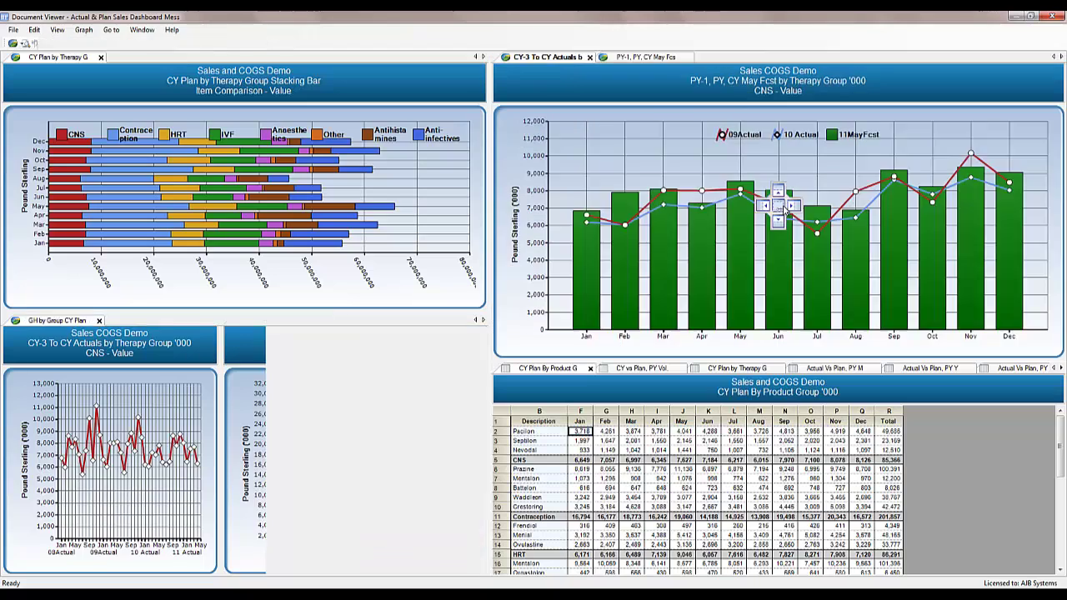
{"action": "left_click", "coordinate": [640, 59]}
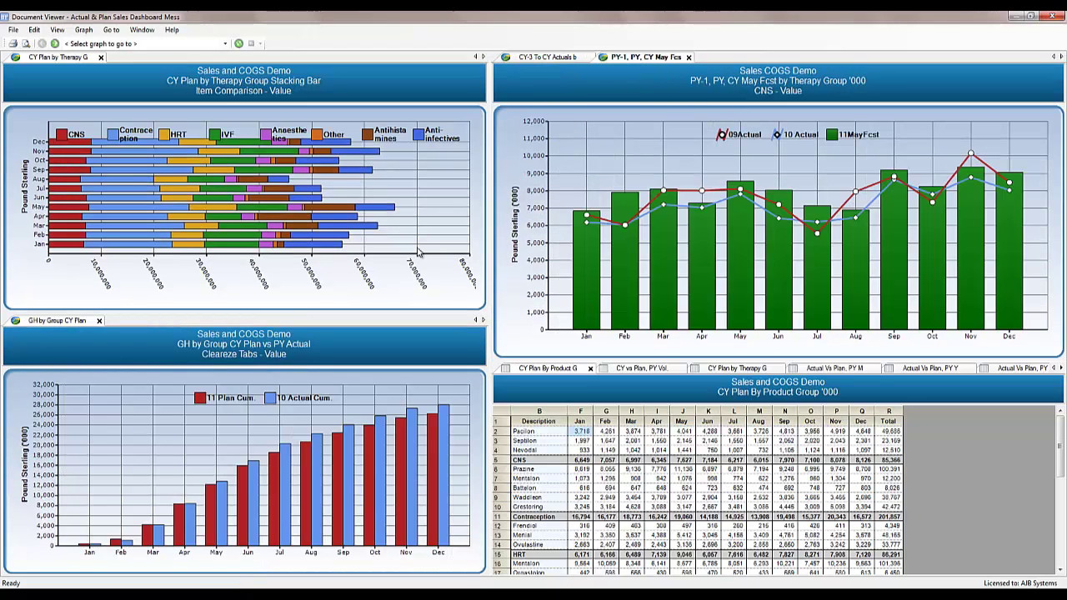
{"action": "left_click_drag", "start_coordinate": [172, 314], "coordinate": [171, 348]}
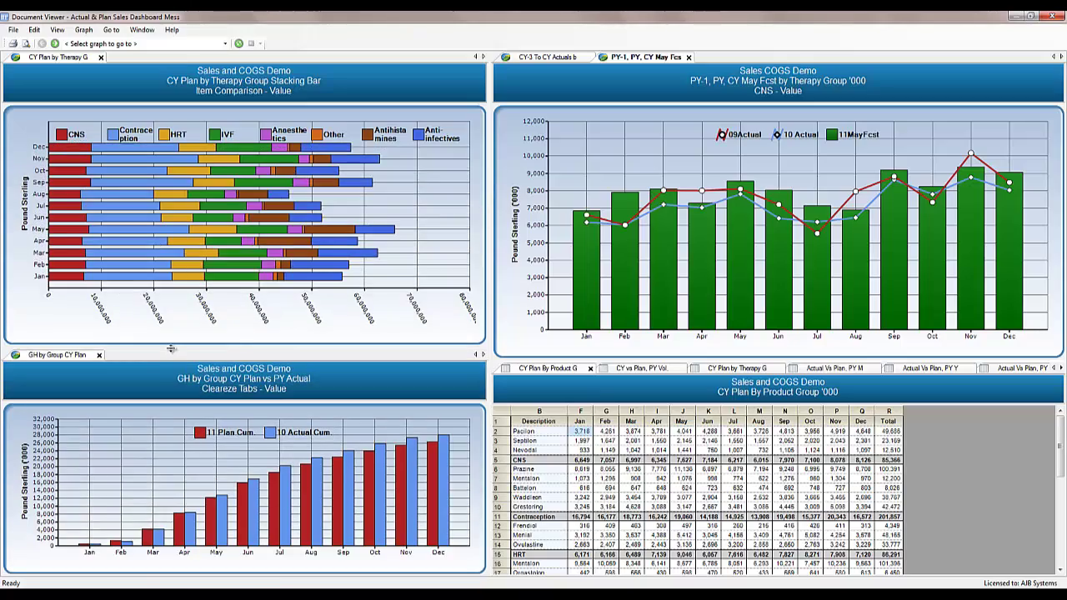